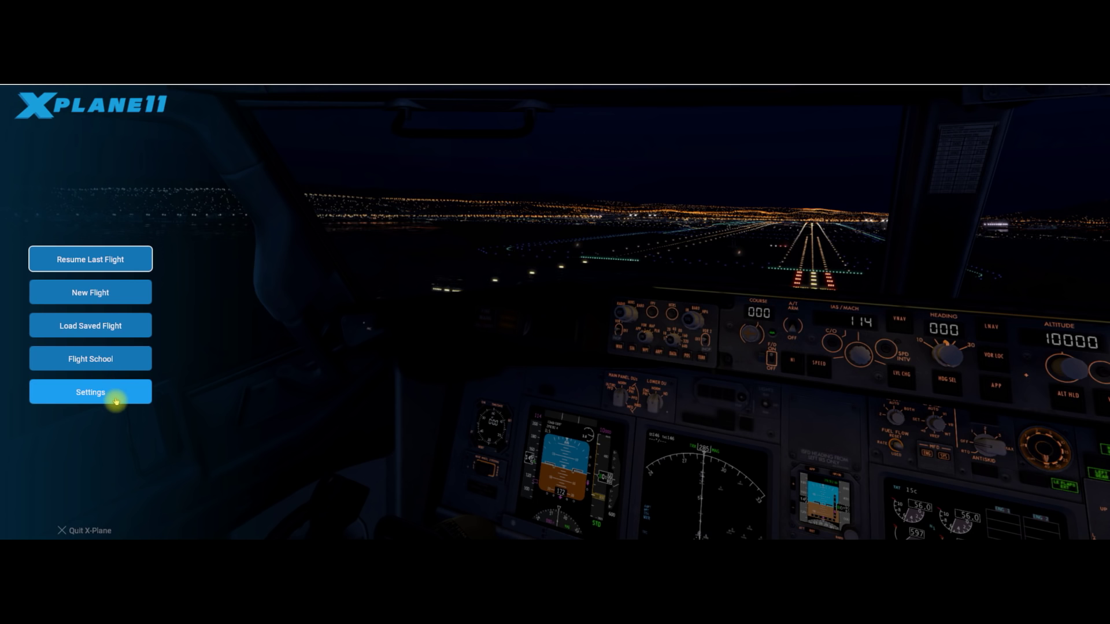
# Step: Start a new flight and check the Classes, Engine Types, Manufacturers and Studios filters without changing them
pyautogui.click(99, 295)
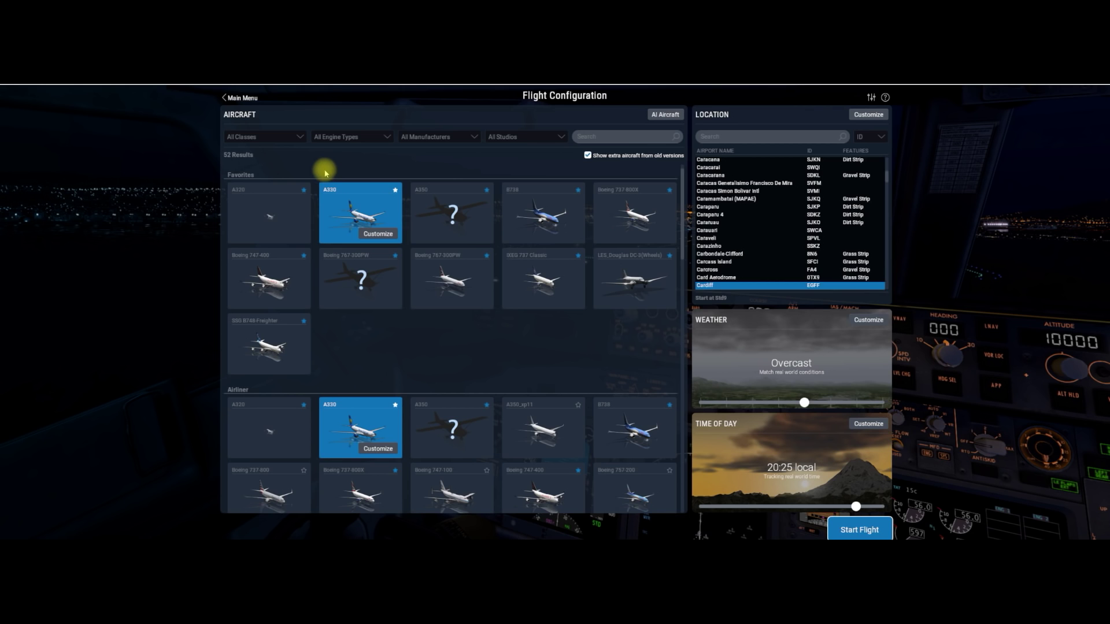
pyautogui.click(300, 138)
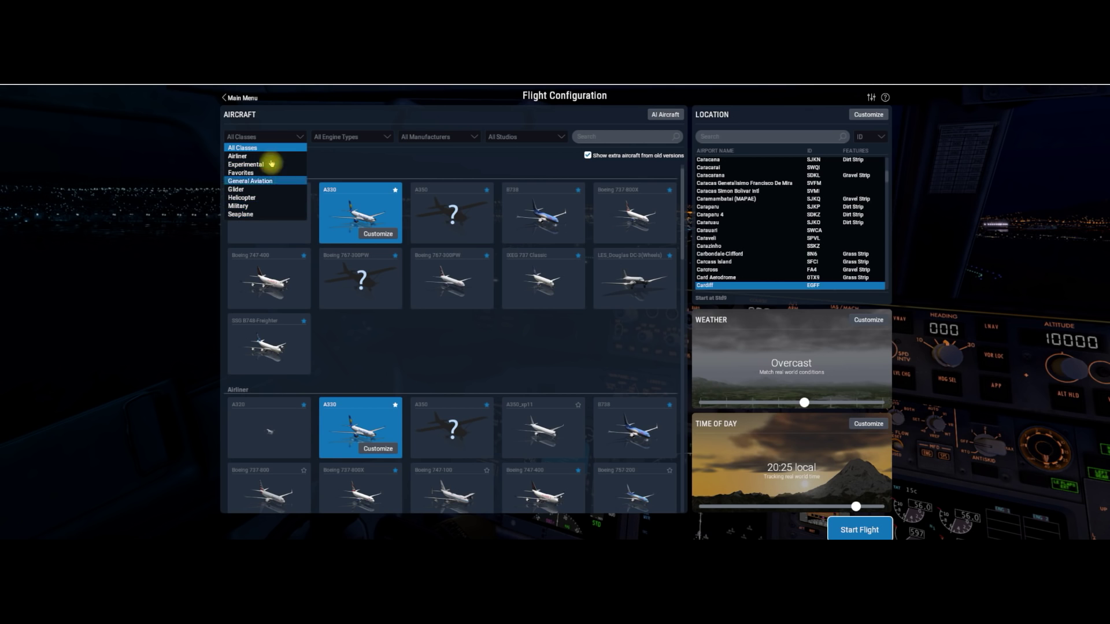
pyautogui.click(300, 139)
pyautogui.click(384, 137)
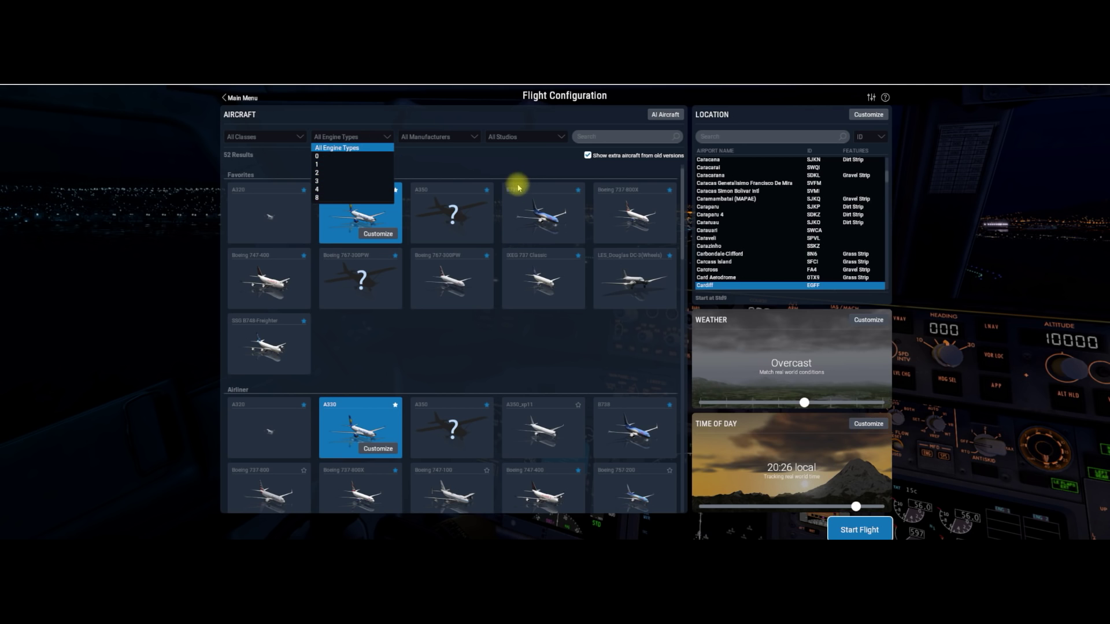
pyautogui.click(384, 137)
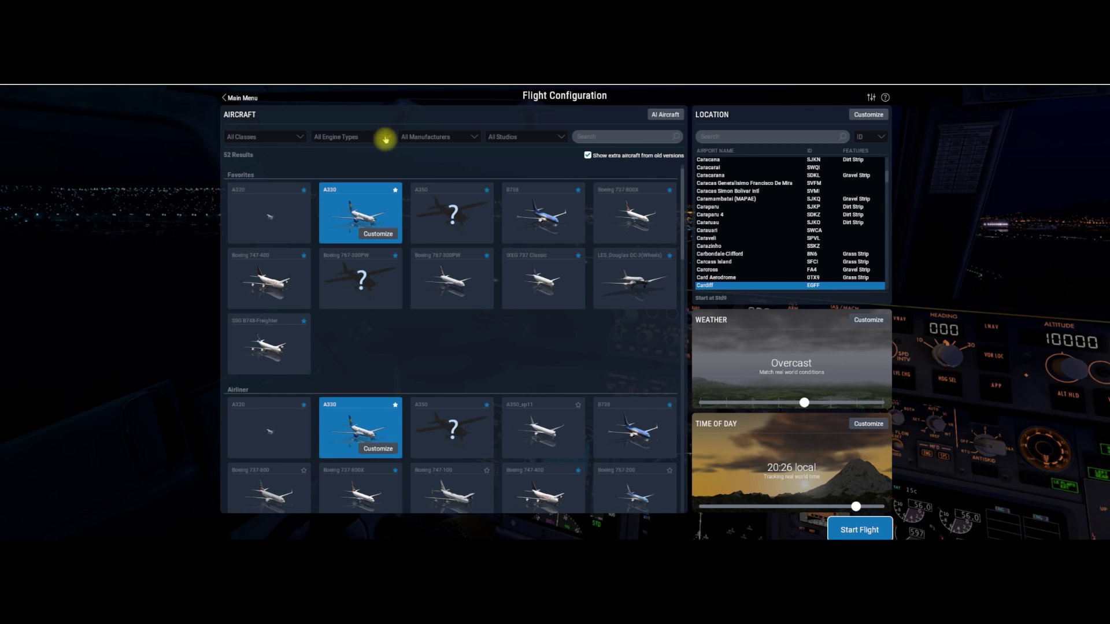
pyautogui.click(475, 139)
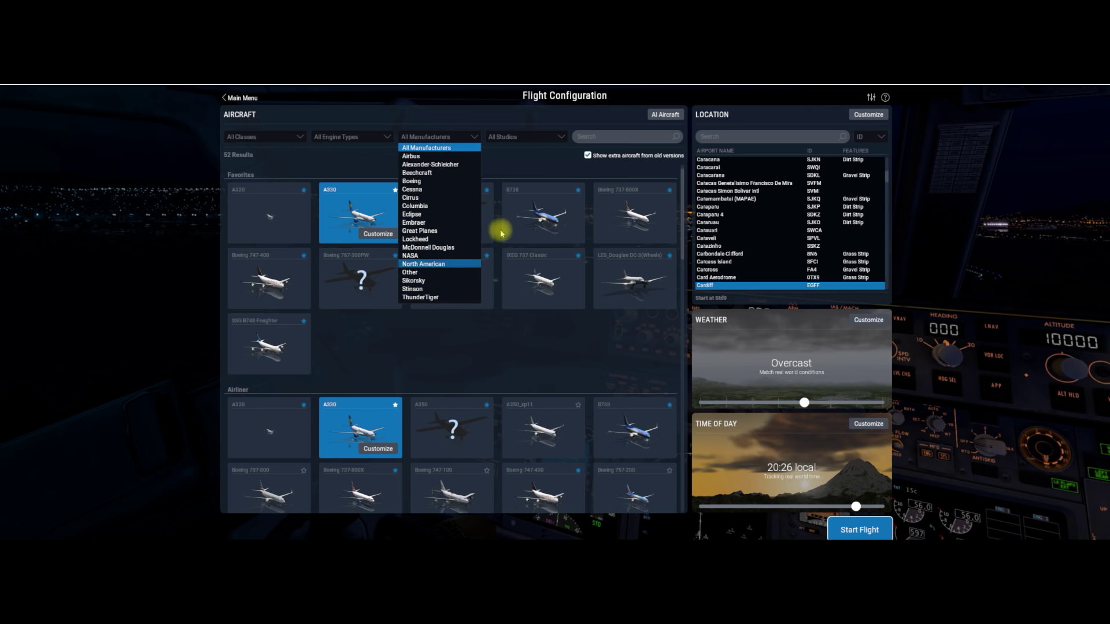
pyautogui.click(564, 138)
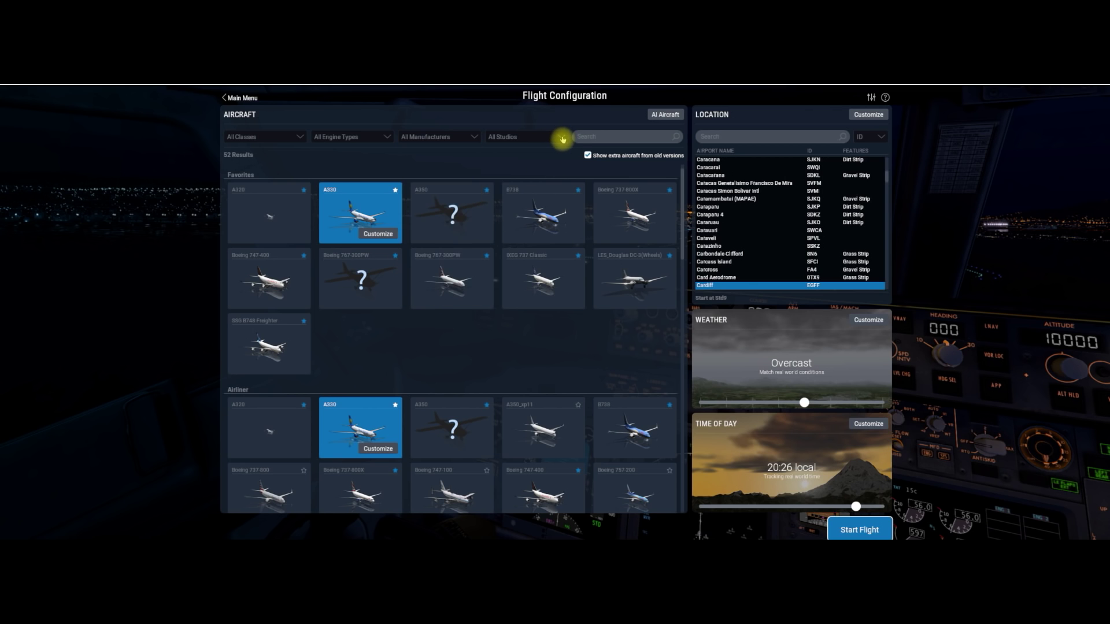
pyautogui.click(563, 139)
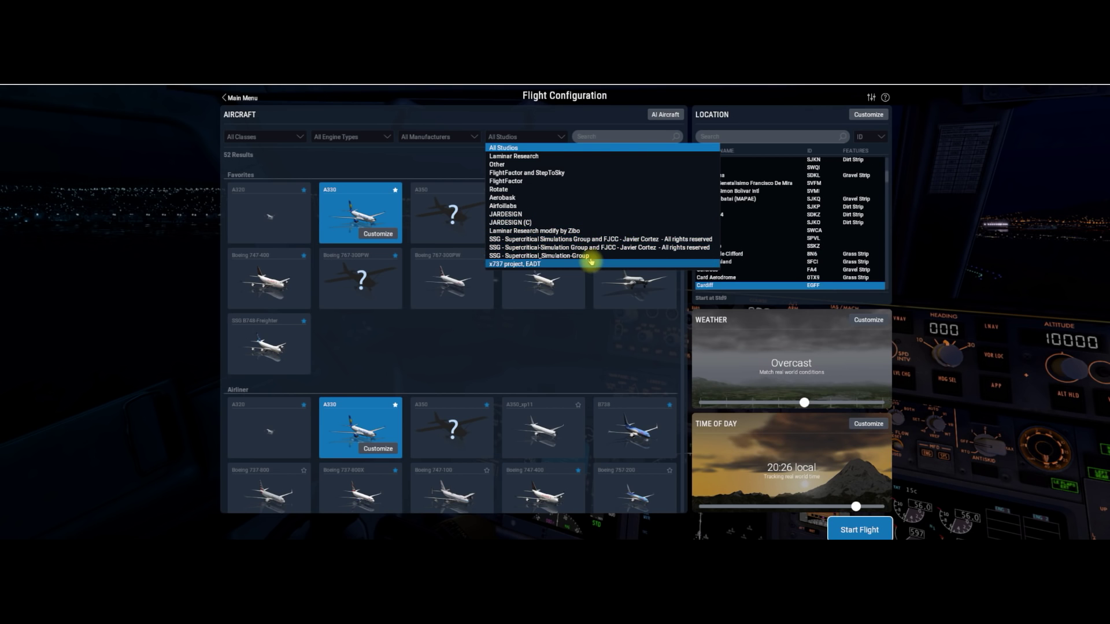
pyautogui.click(554, 136)
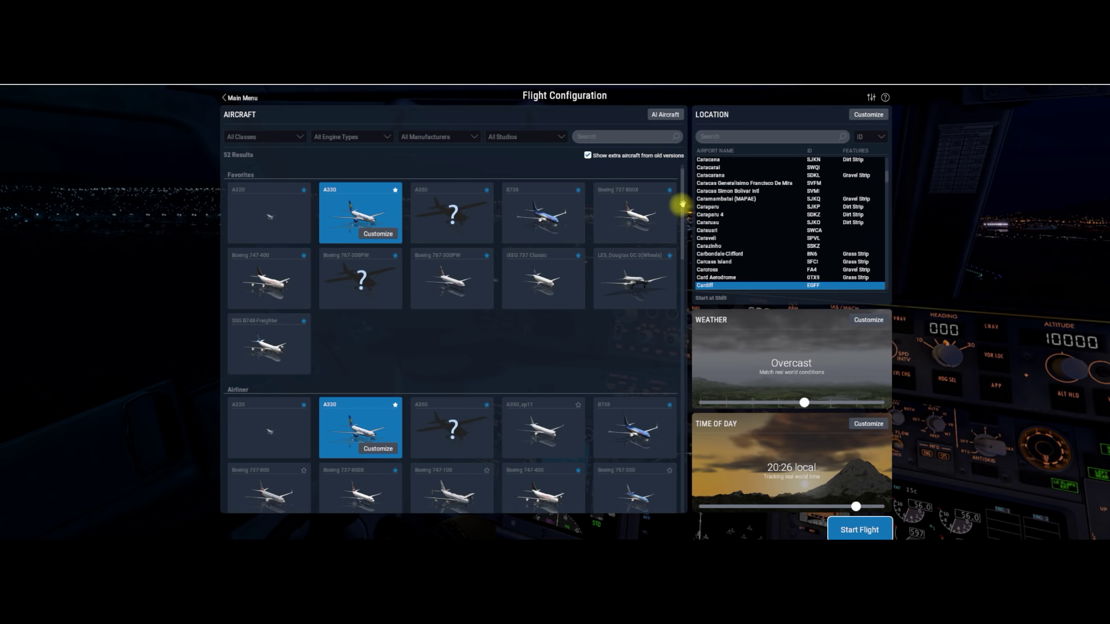
# Step: Select the A320 from Favorites as the flight's aircraft, replacing the A330
pyautogui.moveTo(682, 207); pyautogui.dragTo(738, 216)
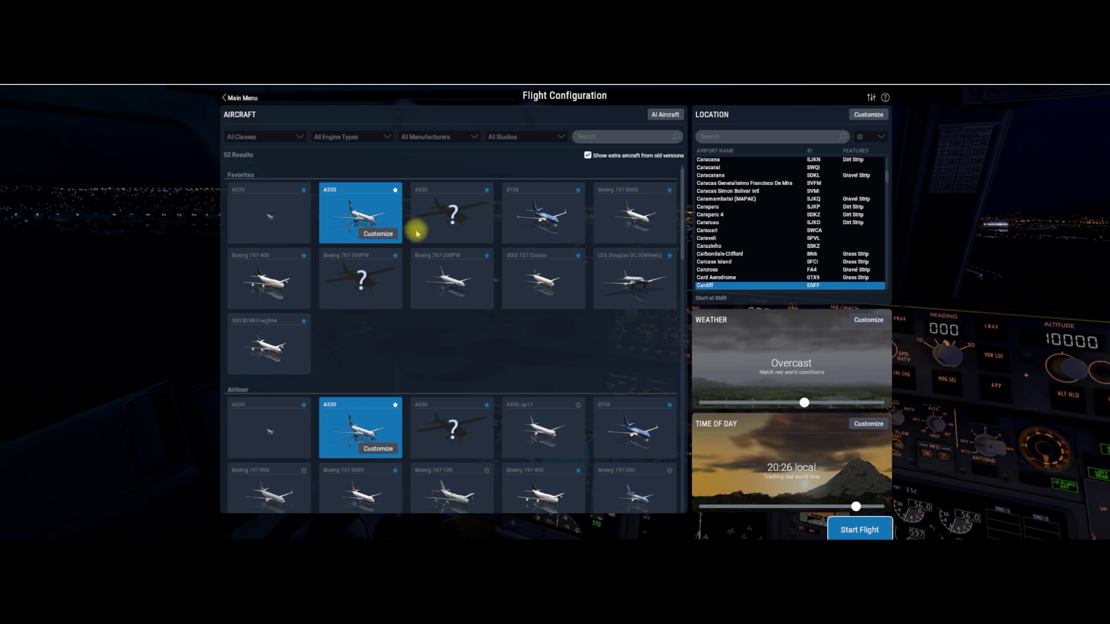
pyautogui.click(275, 224)
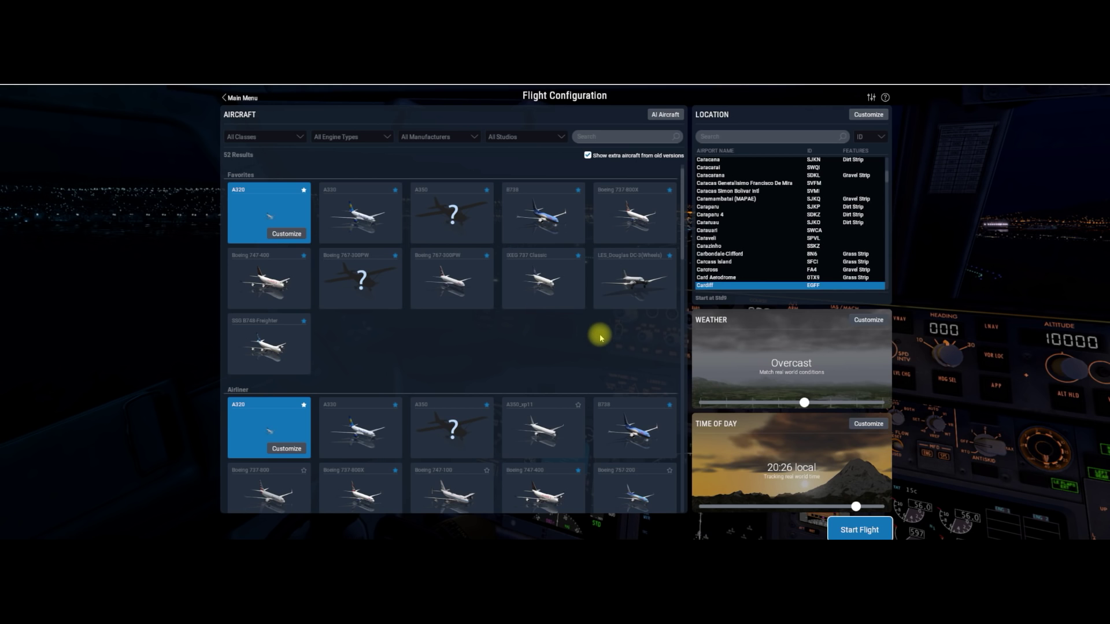
pyautogui.scroll(-2, 598, 335)
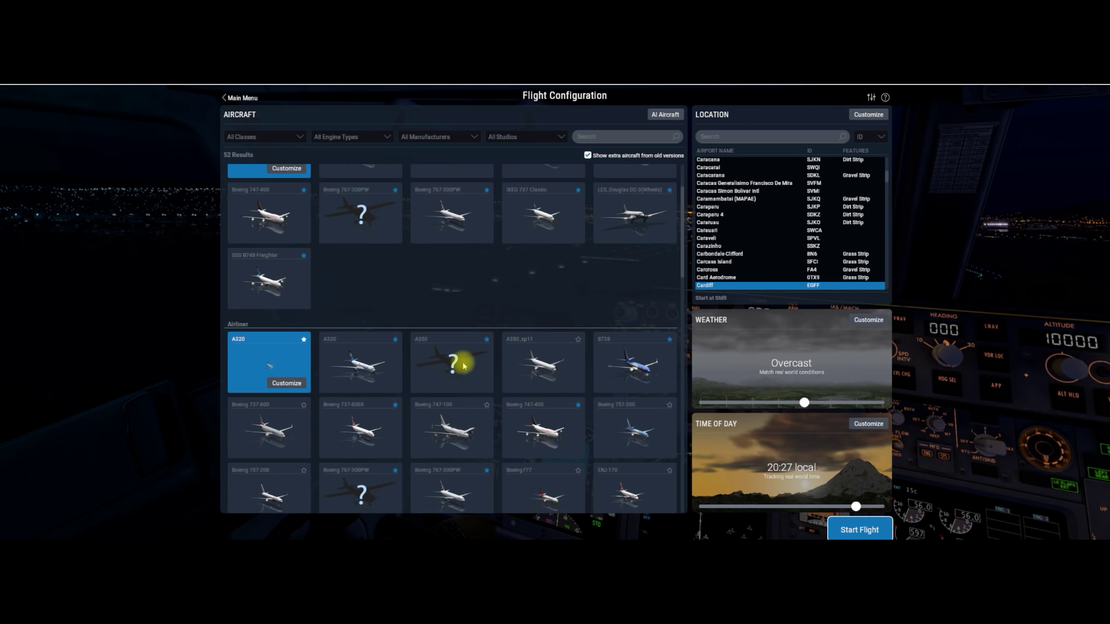
pyautogui.scroll(-1, 462, 363)
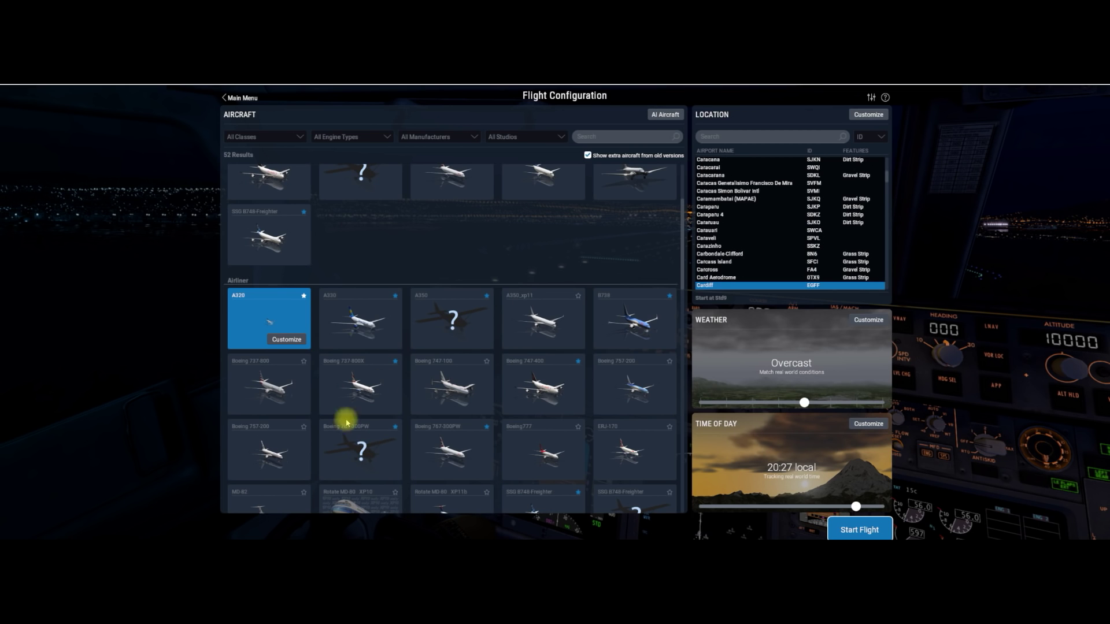
pyautogui.scroll(3, 632, 264)
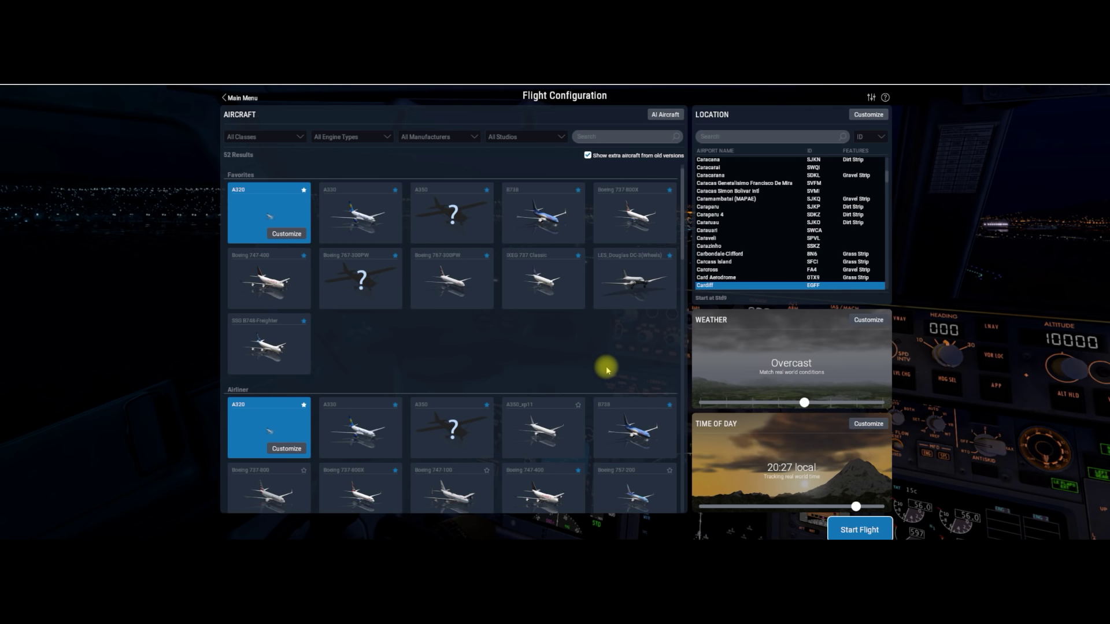
# Step: Browse the aircraft grid for the Rotate MD-80 and AirfoilLabs Cessna 172SP tiles
pyautogui.scroll(-2, 607, 370)
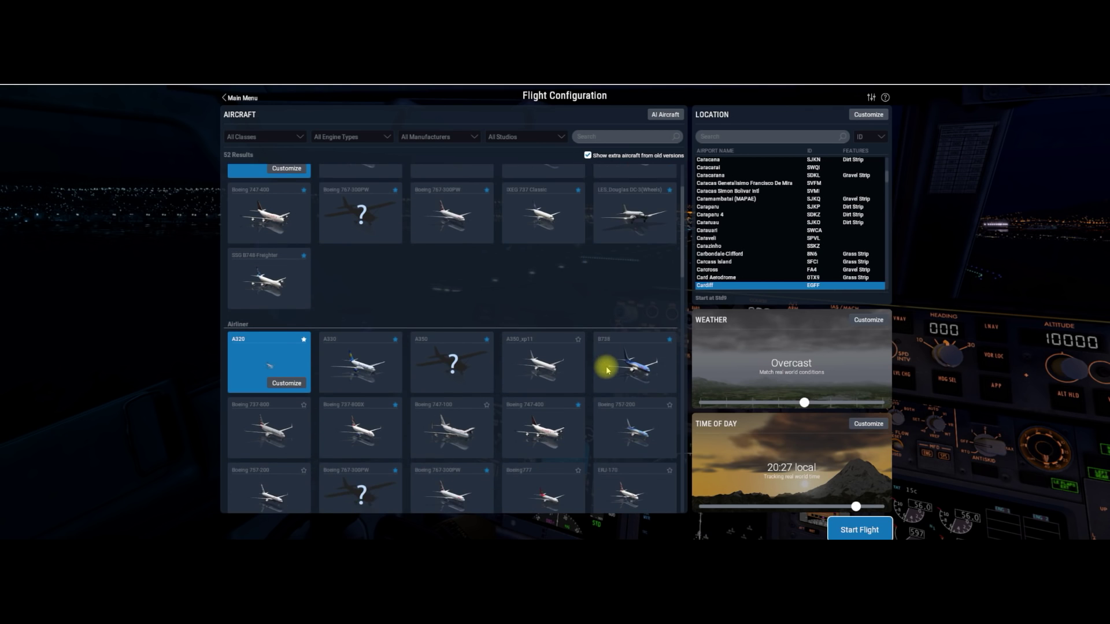
pyautogui.scroll(-2, 630, 430)
pyautogui.scroll(-1, 640, 401)
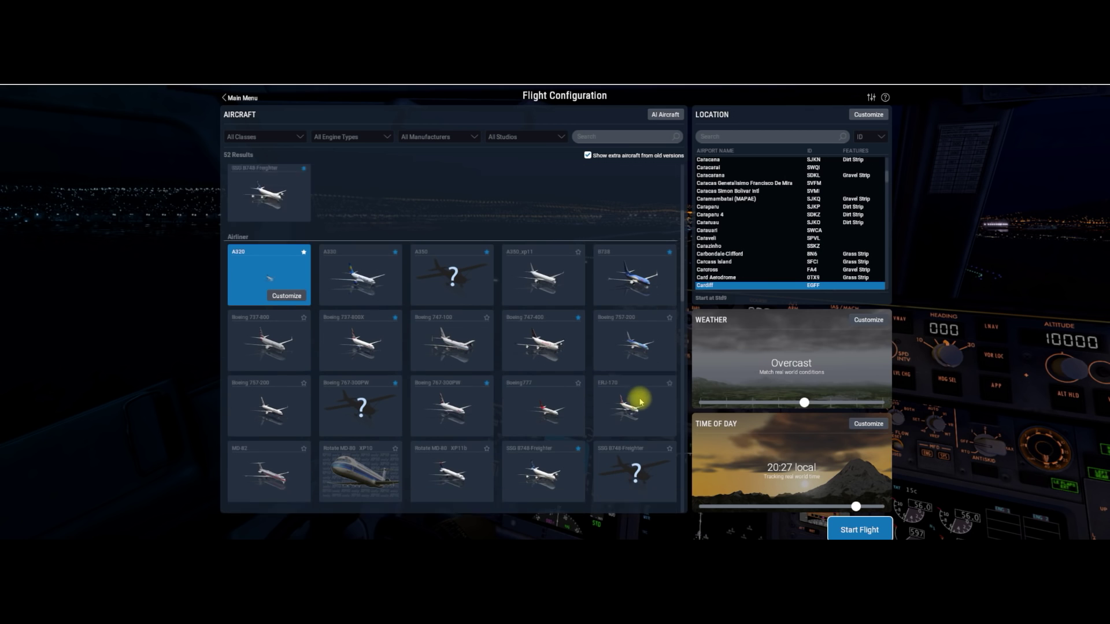
pyautogui.scroll(3, 641, 402)
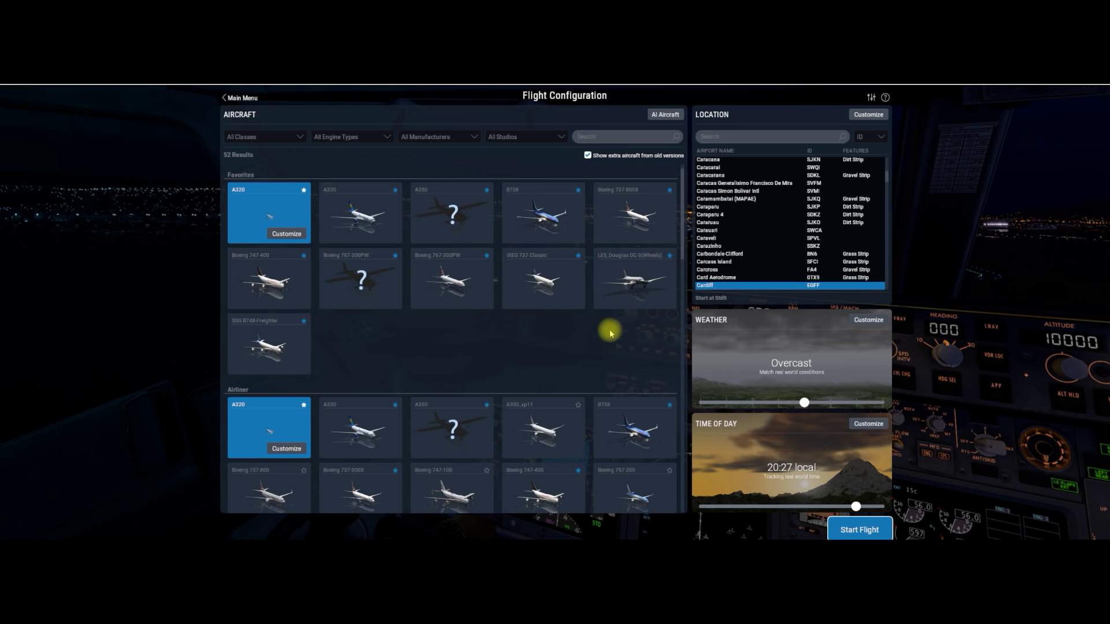
pyautogui.scroll(-2, 607, 341)
pyautogui.scroll(-2, 520, 428)
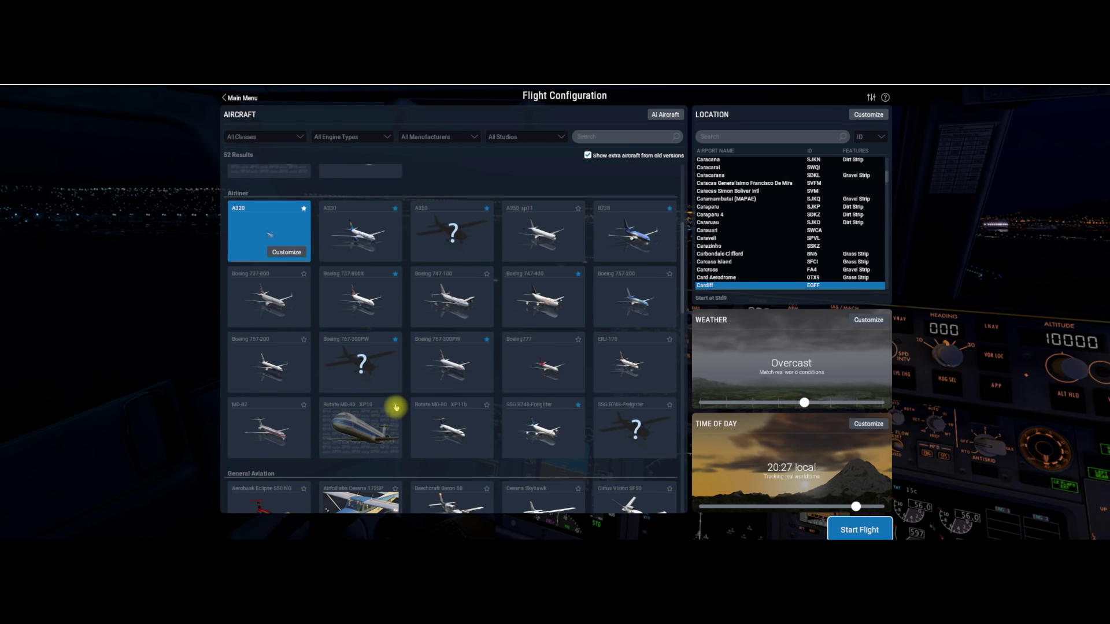
pyautogui.scroll(2, 602, 318)
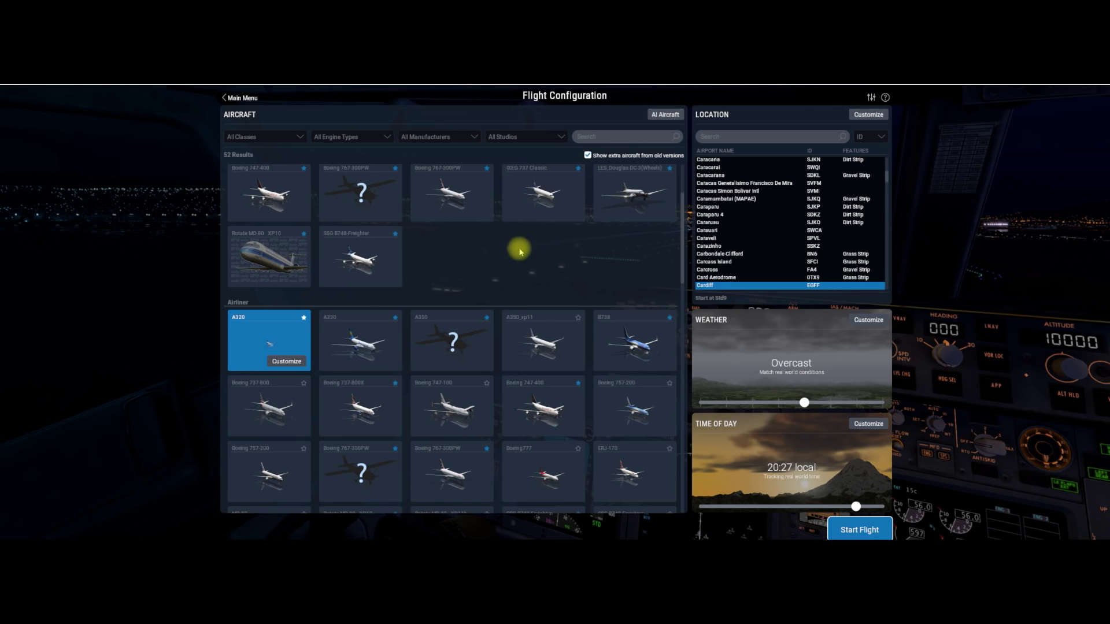
pyautogui.scroll(-5, 530, 280)
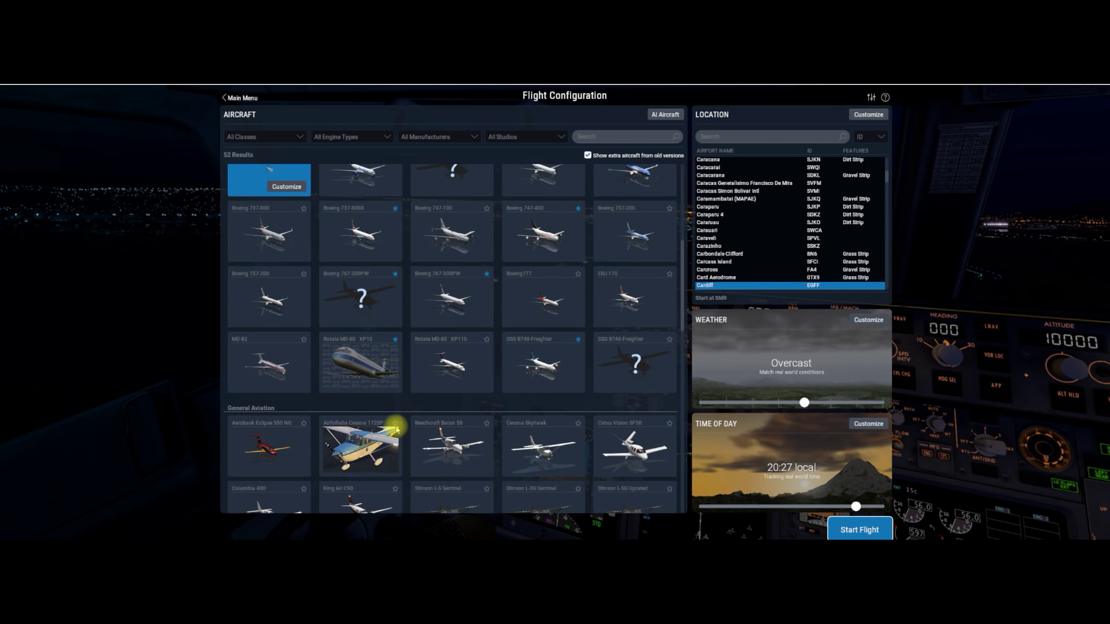
pyautogui.scroll(5, 575, 315)
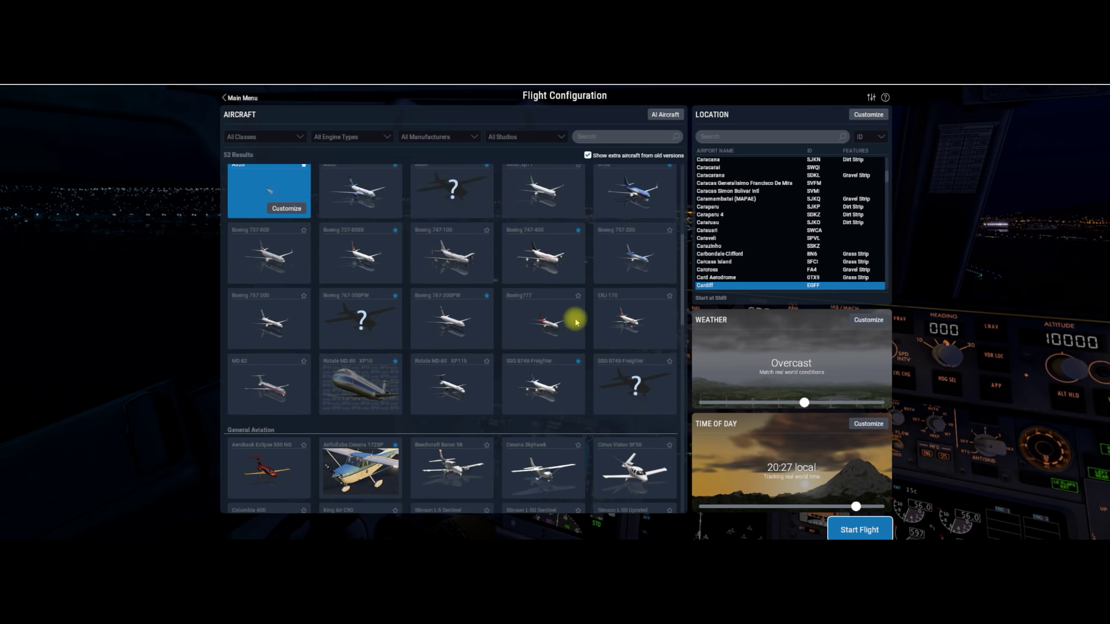
pyautogui.scroll(1, 576, 322)
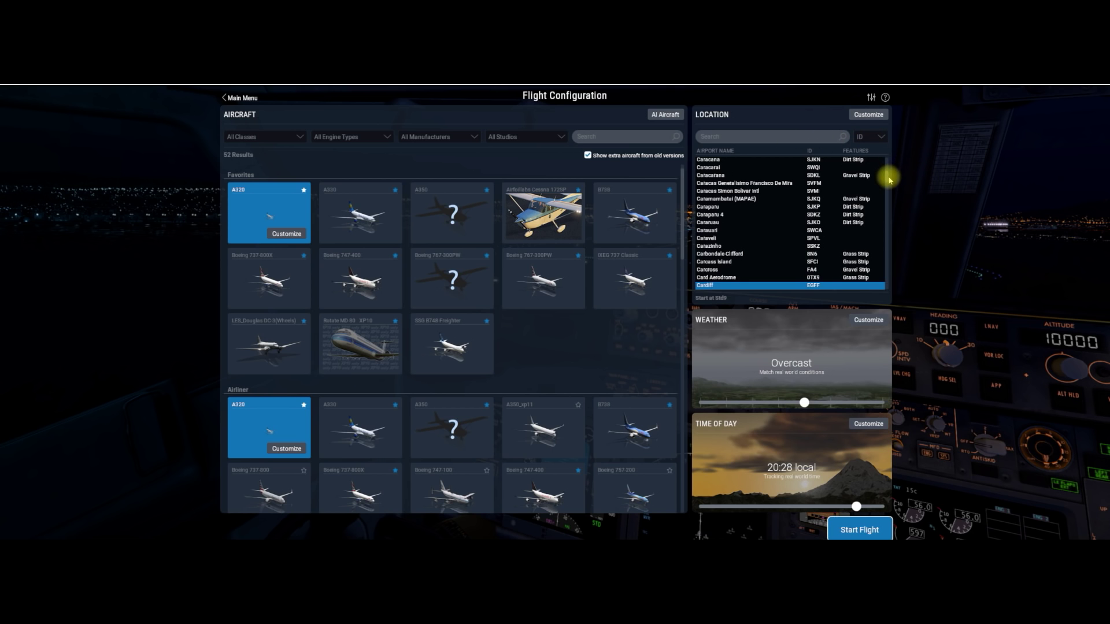
pyautogui.moveTo(888, 175); pyautogui.dragTo(889, 158)
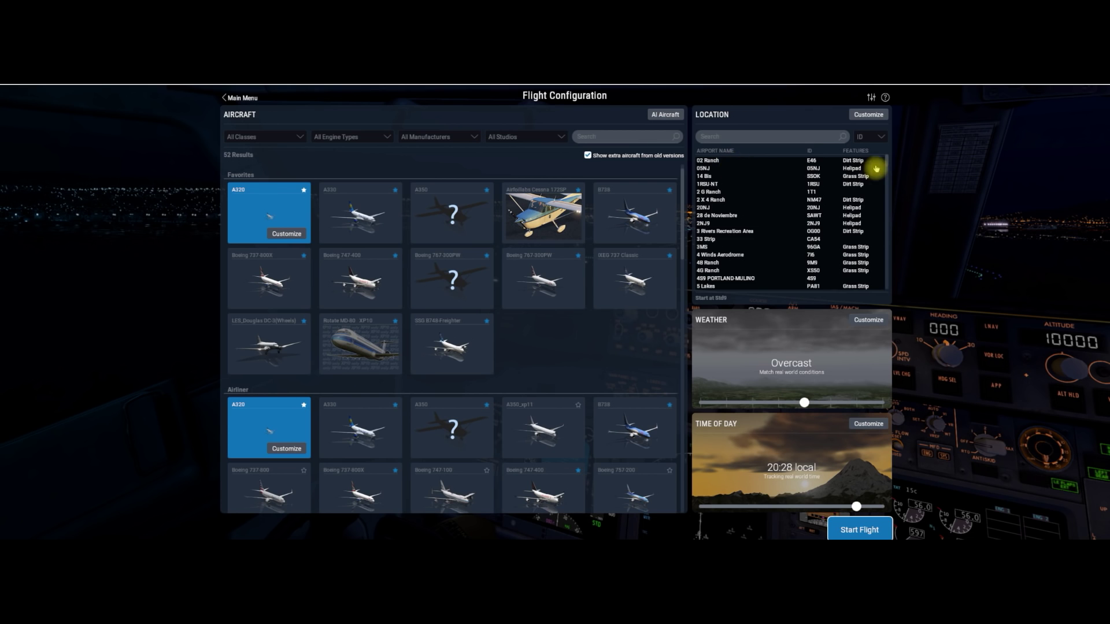
pyautogui.moveTo(888, 160); pyautogui.dragTo(894, 289)
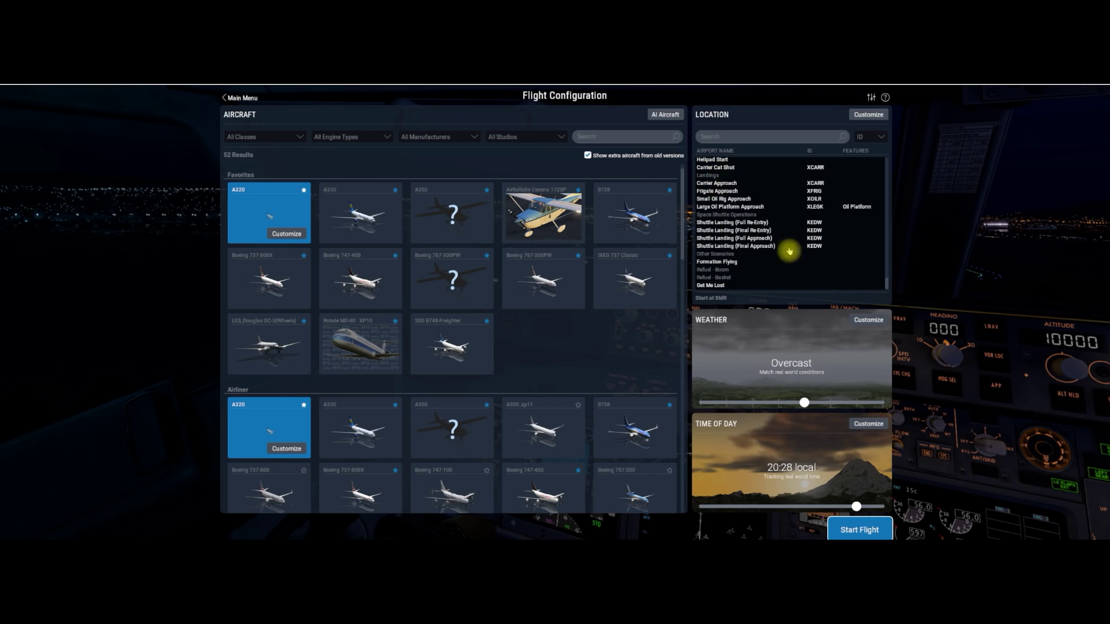
pyautogui.click(889, 278)
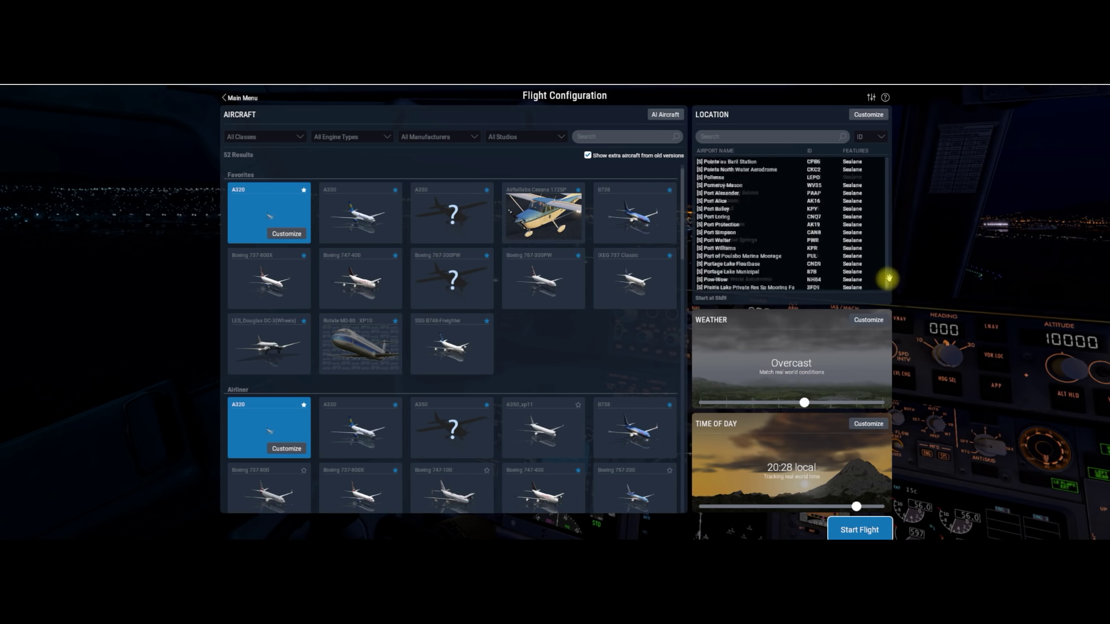
pyautogui.moveTo(889, 278); pyautogui.dragTo(899, 142)
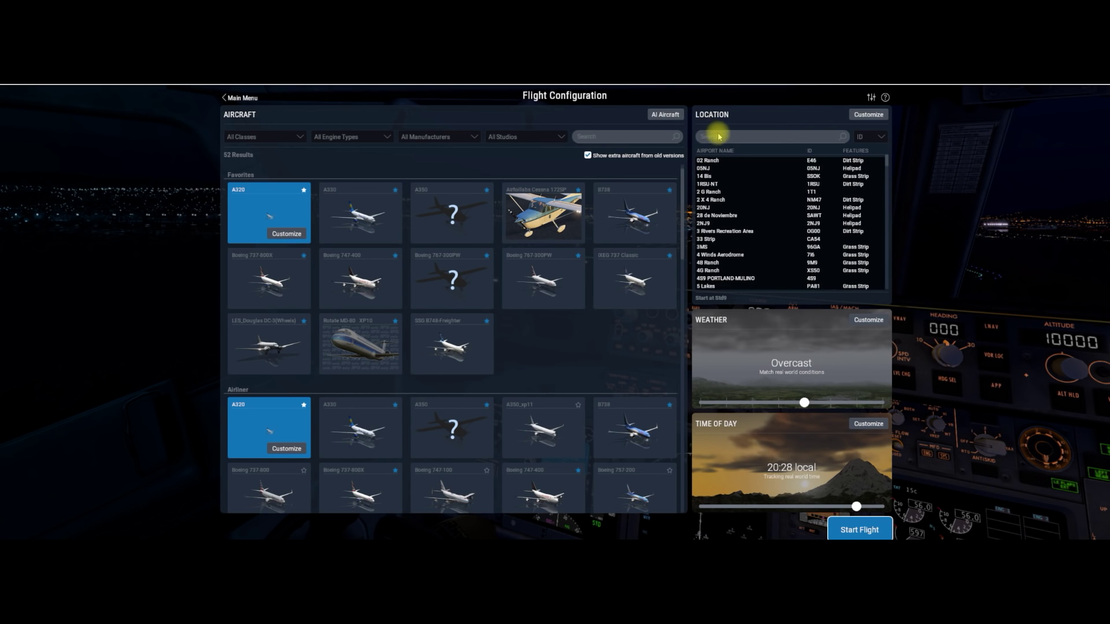
pyautogui.click(883, 136)
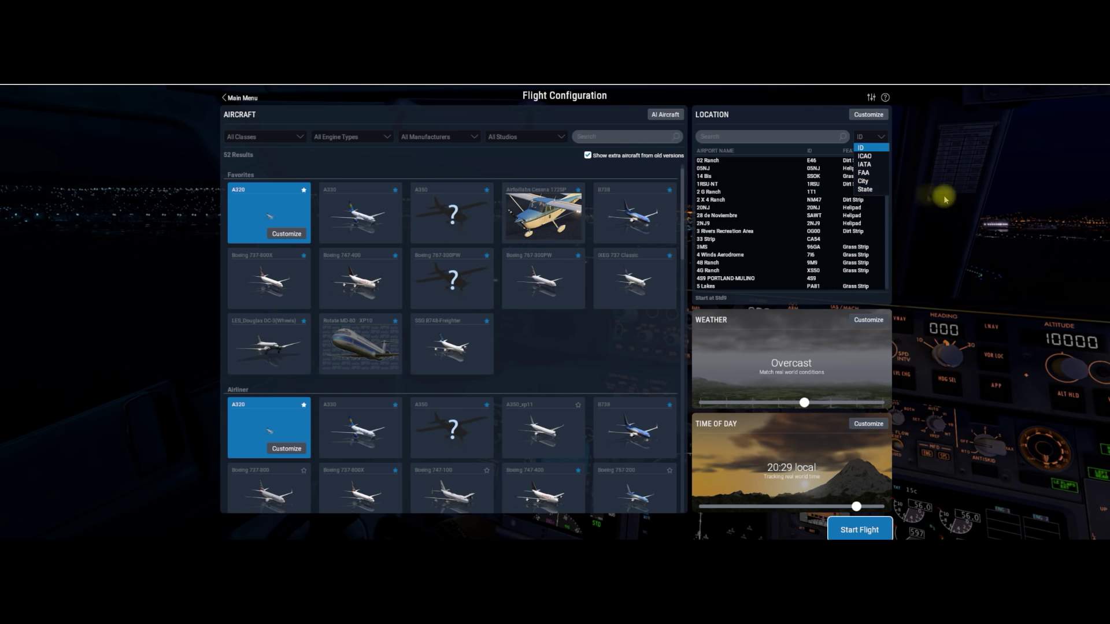
# Step: Search airports for 'Cardiff' and select Cardiff EGFF as the departure airport
pyautogui.click(864, 148)
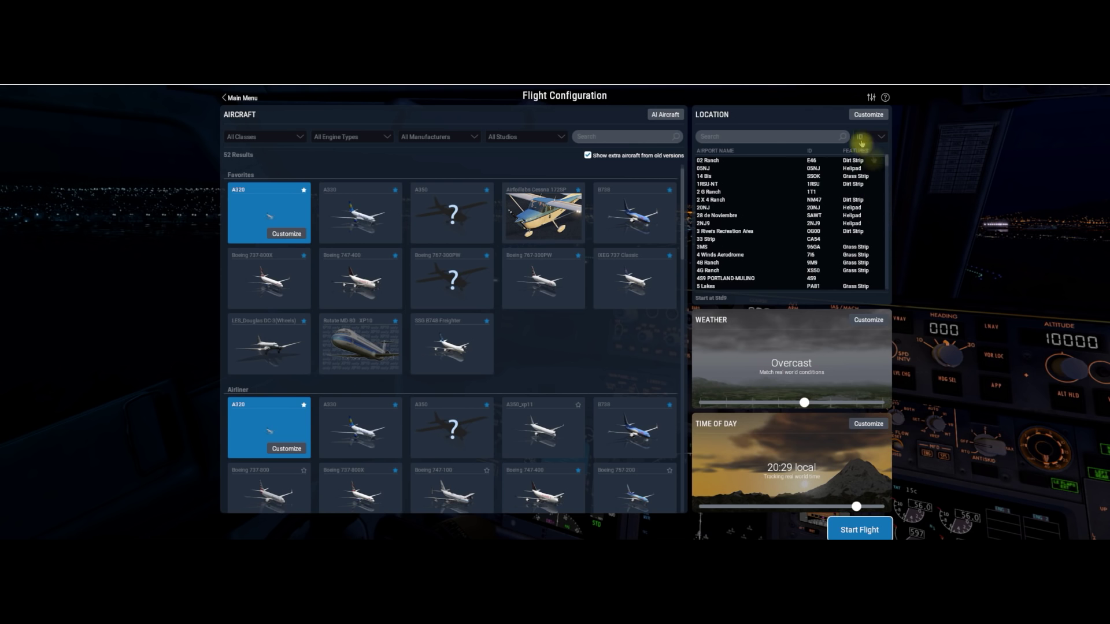
pyautogui.click(727, 139)
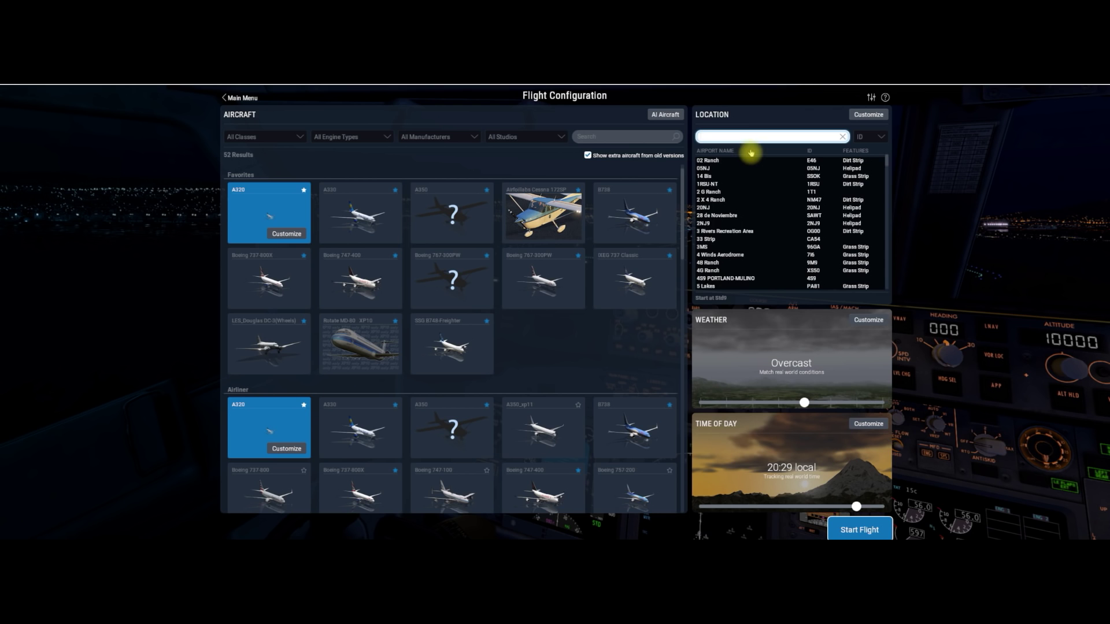
pyautogui.write('Cardiff')
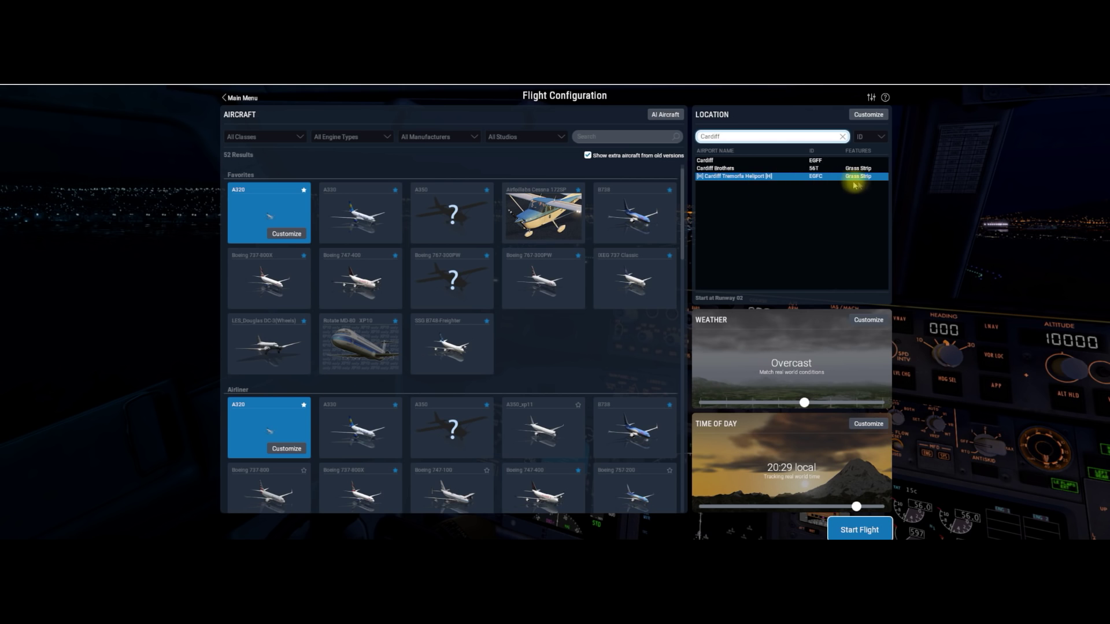
pyautogui.click(714, 160)
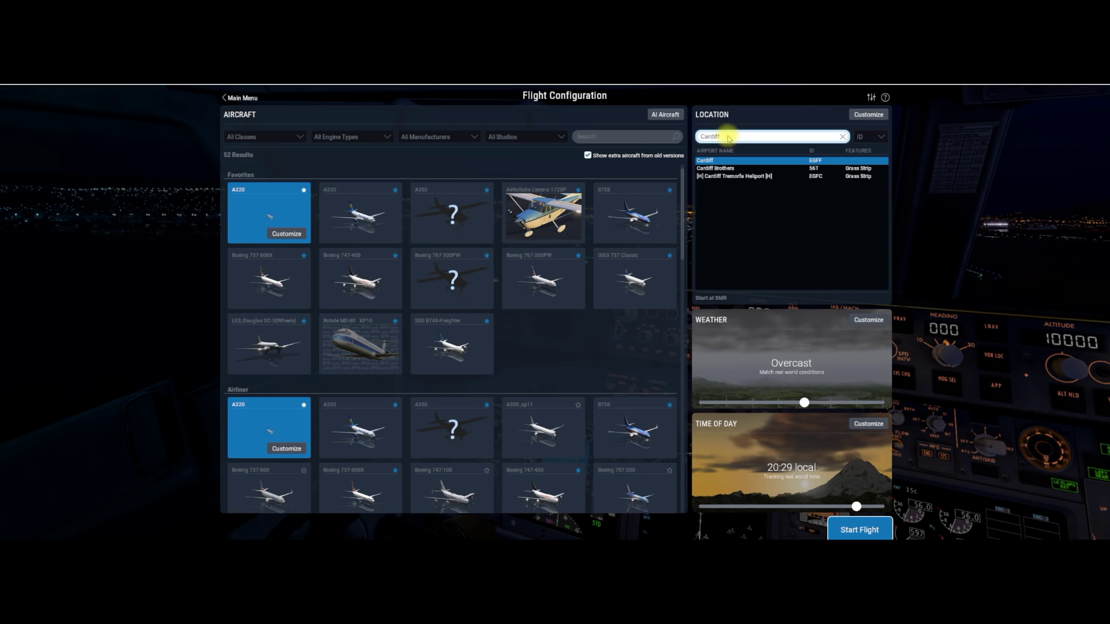
# Step: Replace the airport search with 'EGFF', then submit 'United King'
pyautogui.doubleClick(730, 138)
pyautogui.press('BackSpace')
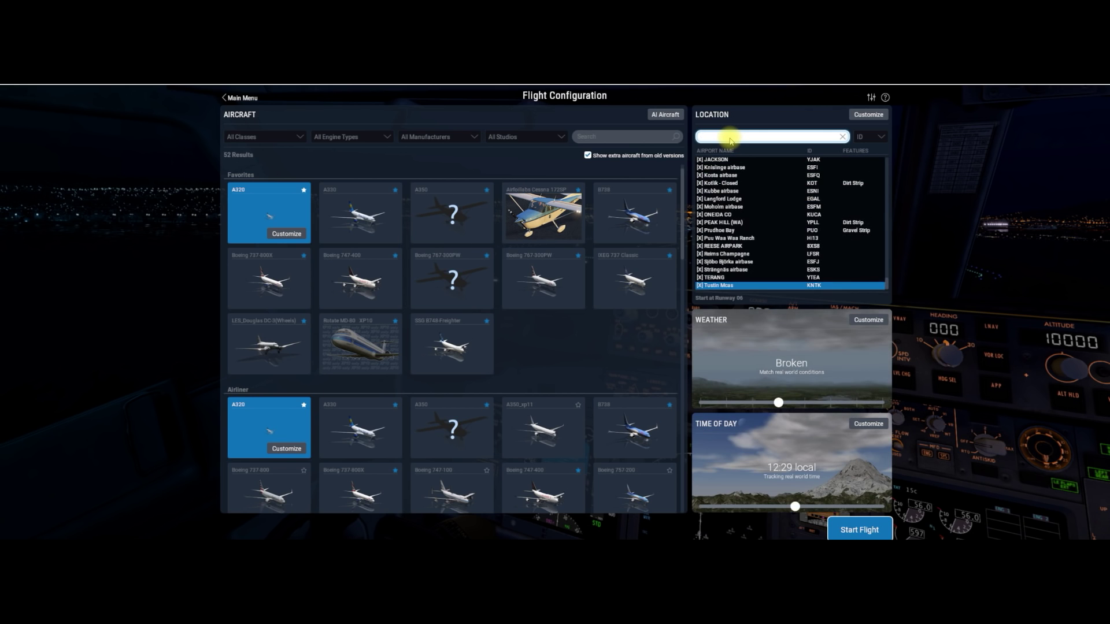
pyautogui.write('EGFF')
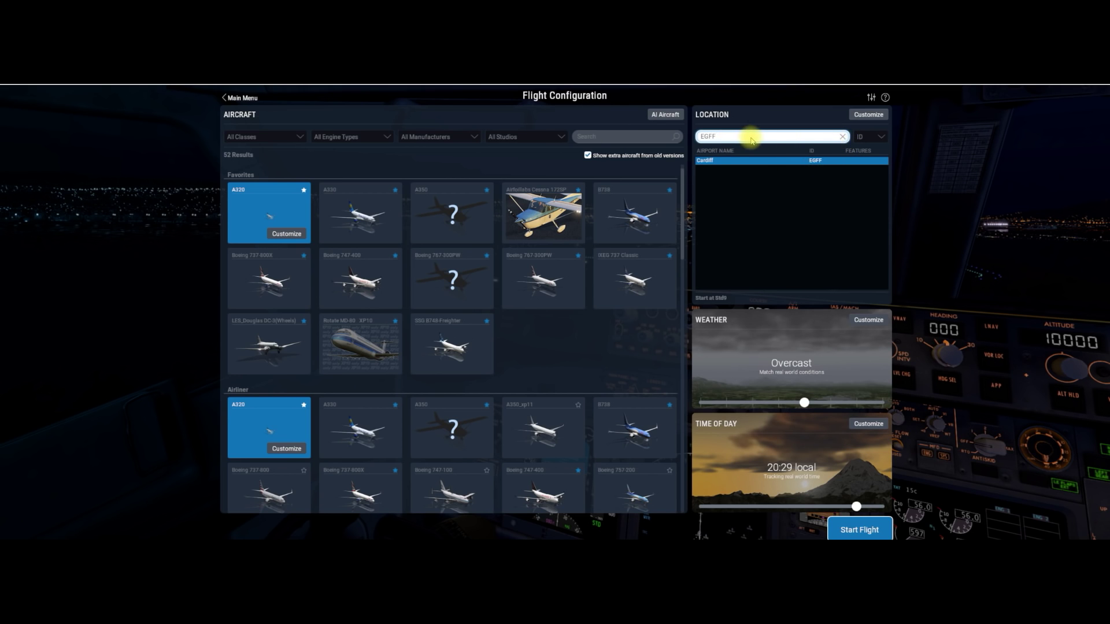
pyautogui.press('BackSpace')
pyautogui.press('BackSpace')
pyautogui.press('BackSpace')
pyautogui.press('BackSpace')
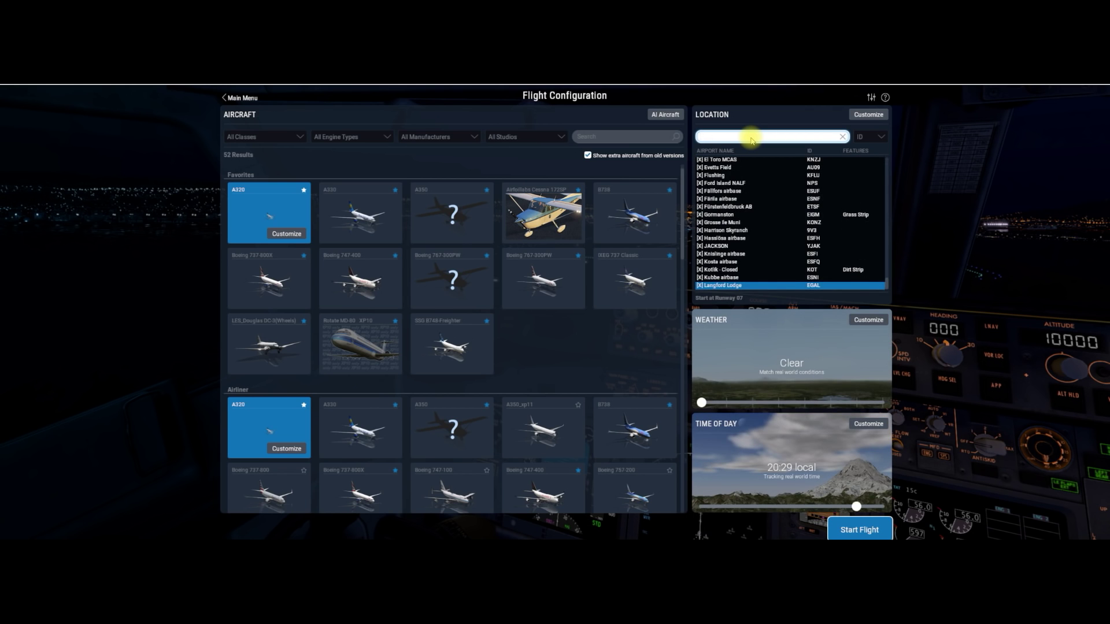
pyautogui.write('Unit')
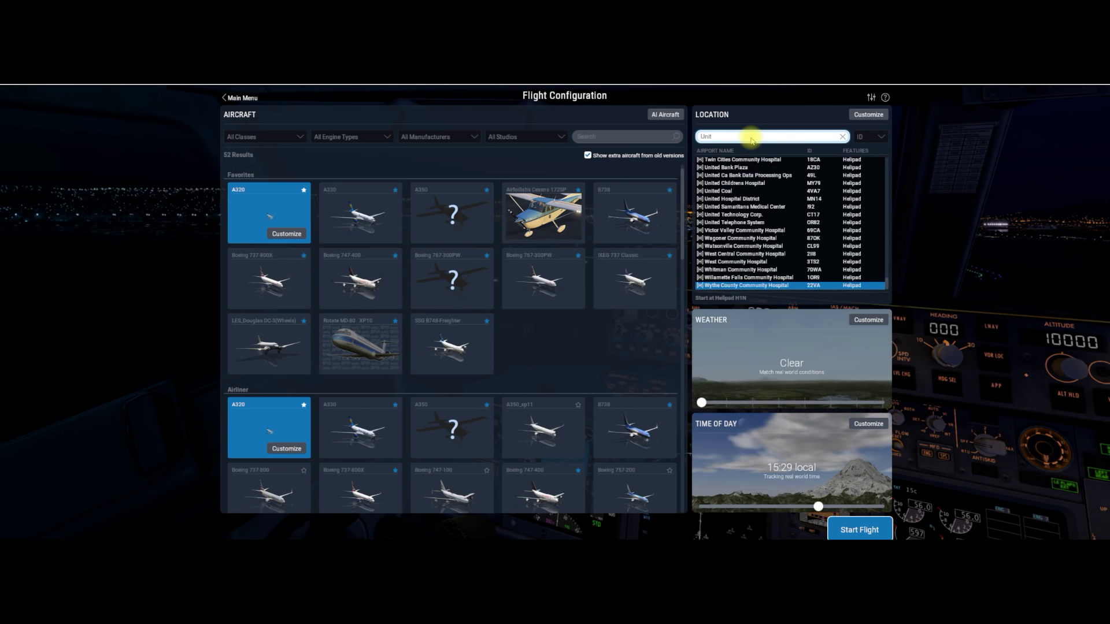
pyautogui.write('ed Kingdom')
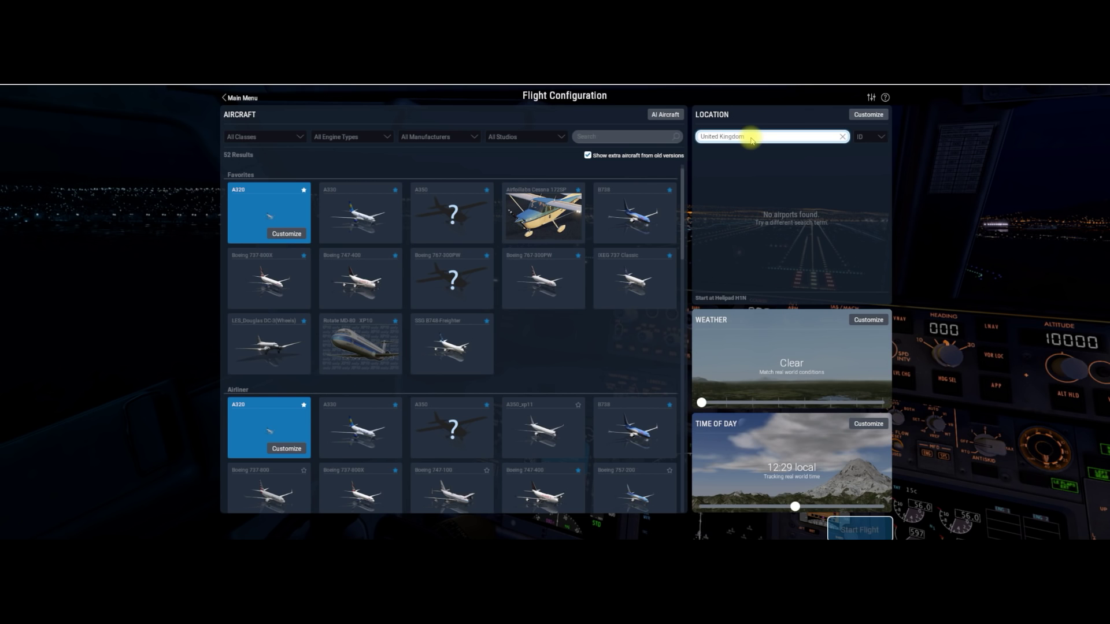
pyautogui.press('Return')
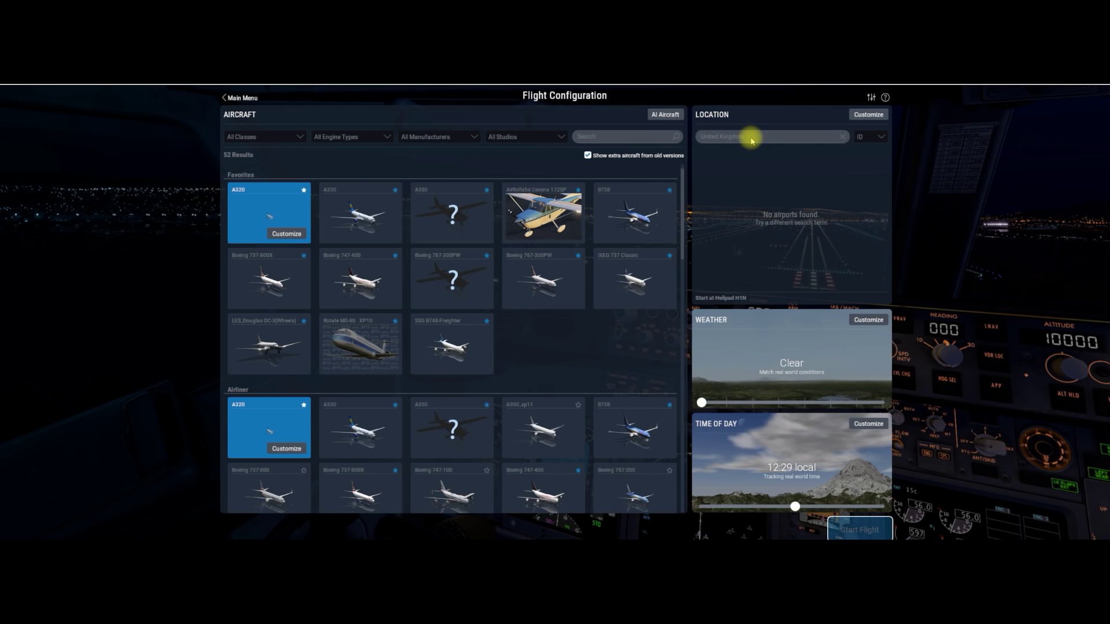
# Step: Review the airport search-type options, then try searching 'UK' and 'LL'
pyautogui.click(881, 139)
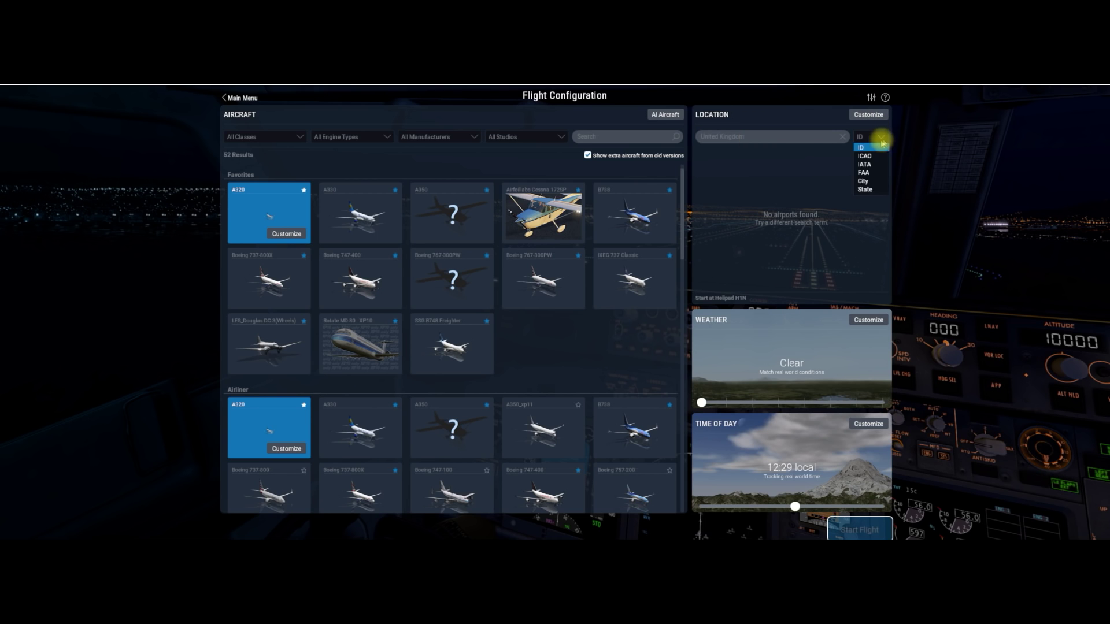
pyautogui.click(775, 134)
pyautogui.click(797, 135)
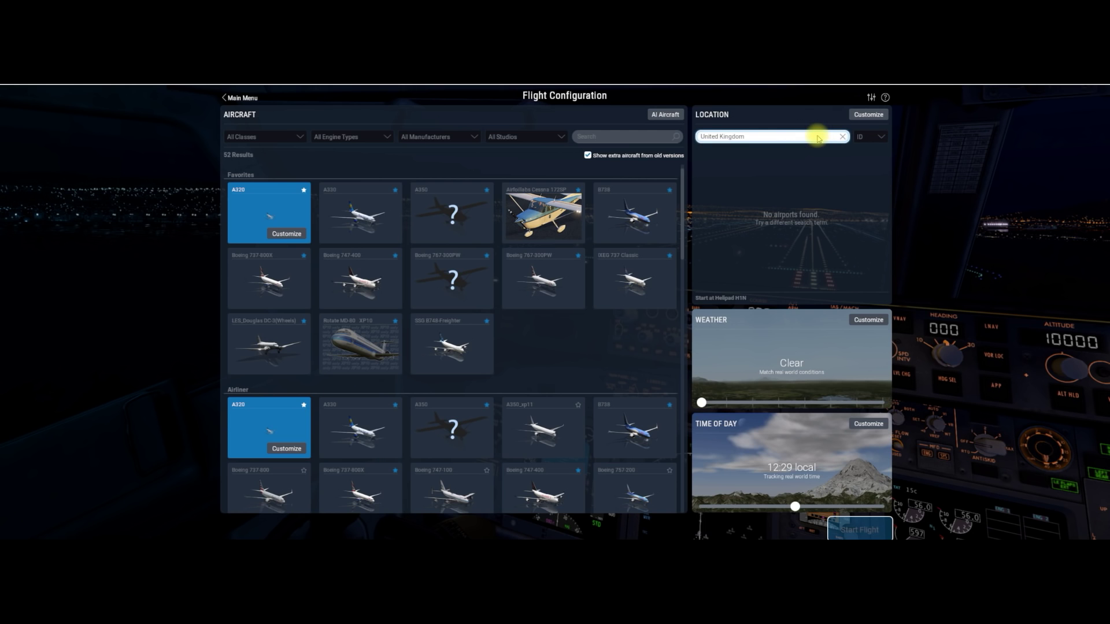
pyautogui.press('BackSpace')
pyautogui.press('BackSpace')
pyautogui.press('BackSpace')
pyautogui.press('BackSpace')
pyautogui.press('BackSpace')
pyautogui.press('BackSpace')
pyautogui.press('BackSpace')
pyautogui.press('BackSpace')
pyautogui.press('BackSpace')
pyautogui.press('BackSpace')
pyautogui.press('BackSpace')
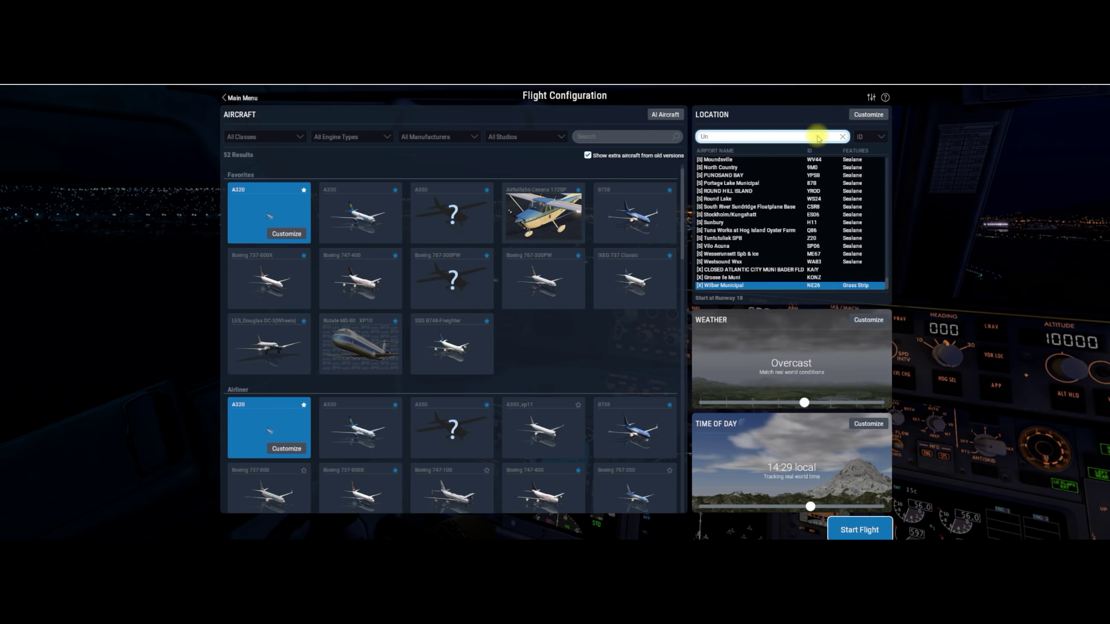
pyautogui.press('BackSpace')
pyautogui.press('BackSpace')
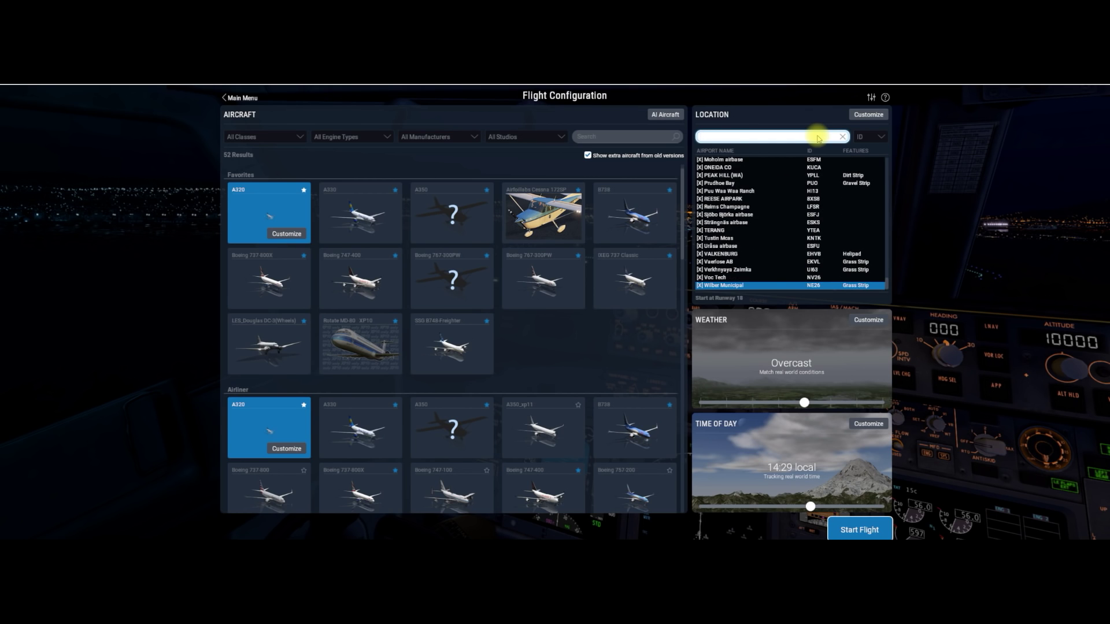
pyautogui.write('UK')
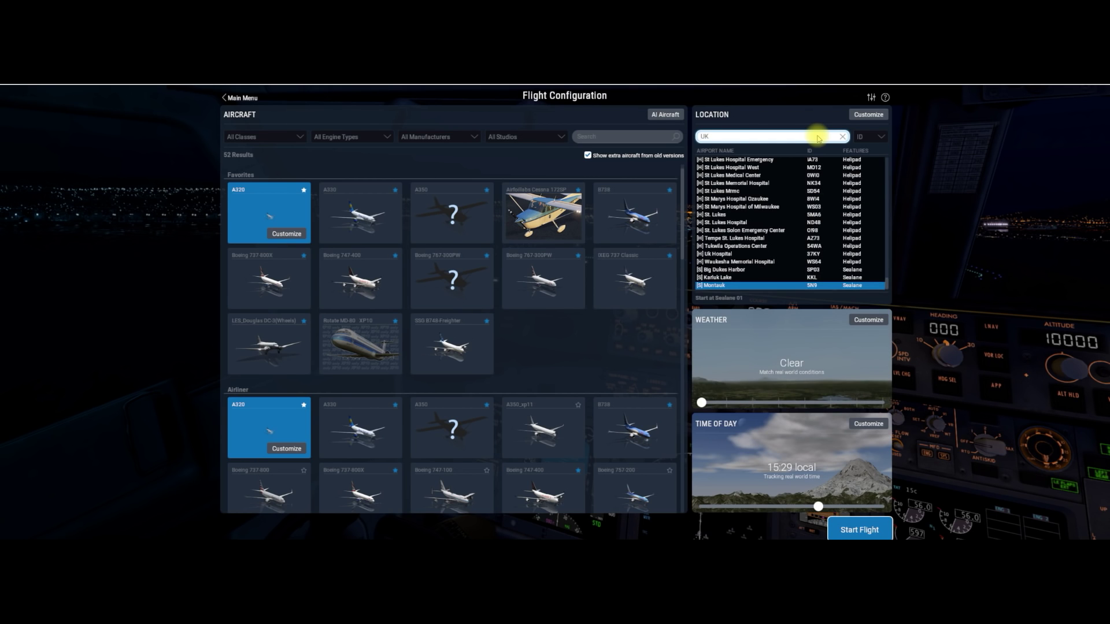
pyautogui.press('BackSpace')
pyautogui.press('BackSpace')
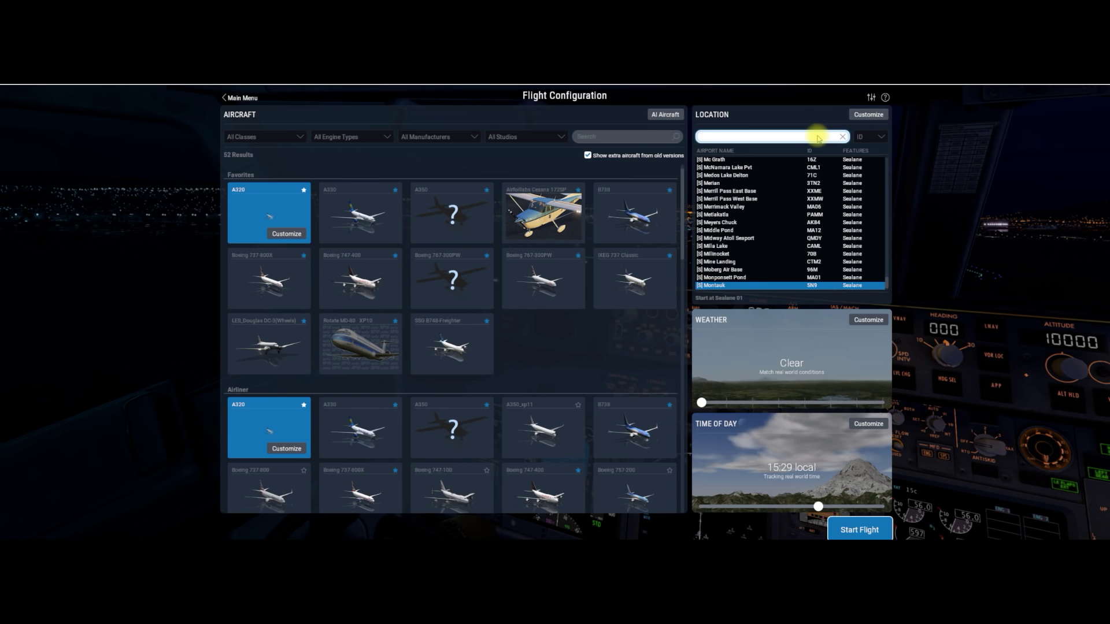
pyautogui.write('LL')
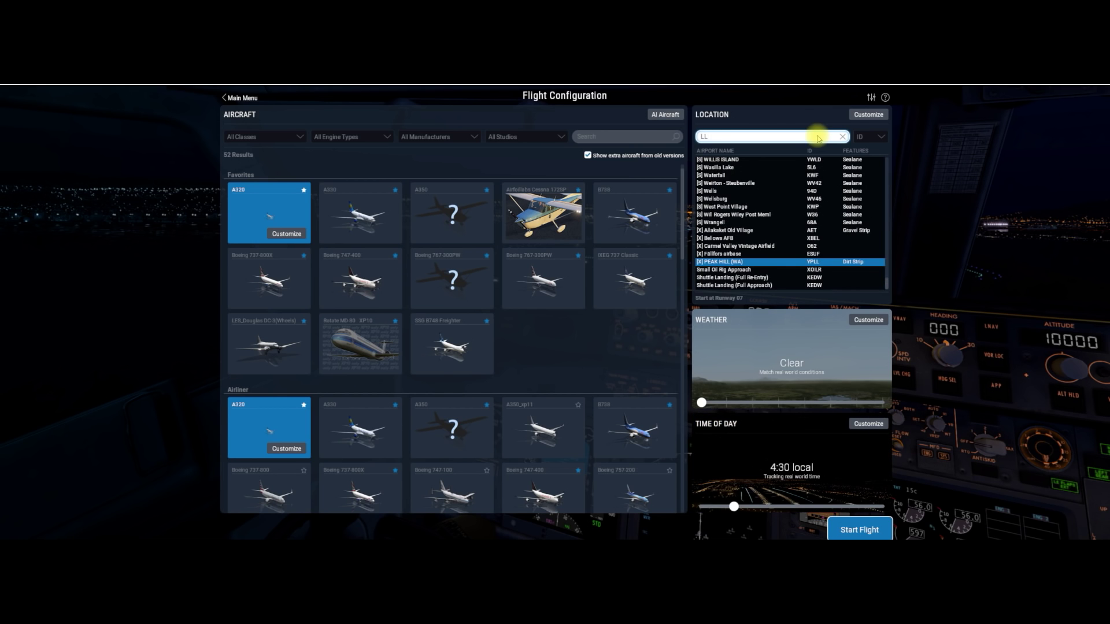
pyautogui.press('BackSpace')
pyautogui.press('BackSpace')
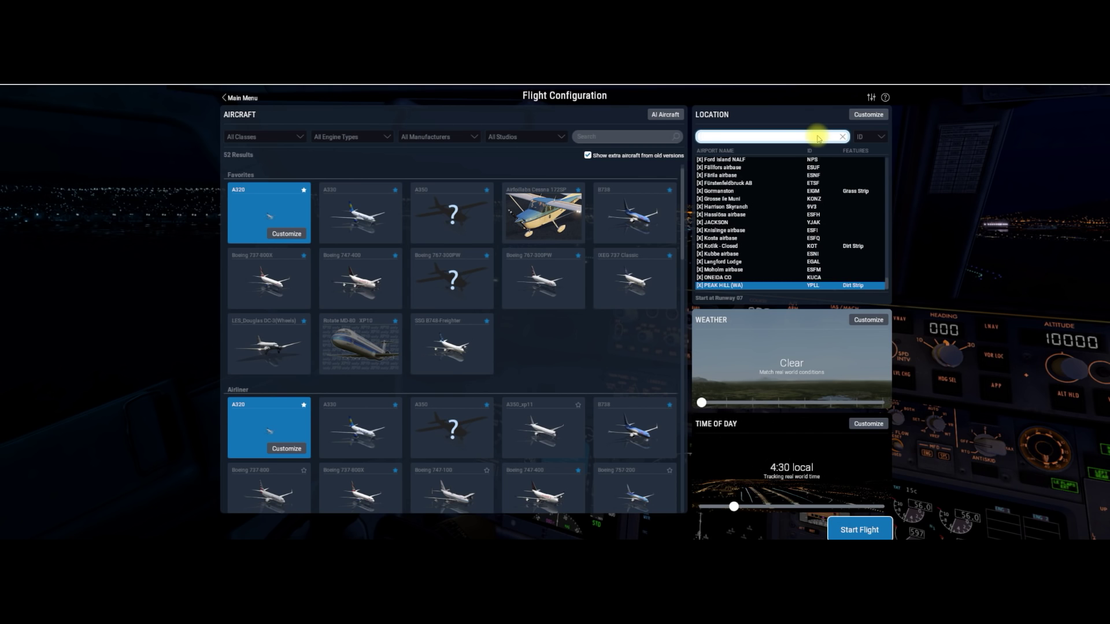
# Step: Try searches 'wales', 'kennedy' and 'City', finishing with an 'egff' search
pyautogui.write('wales')
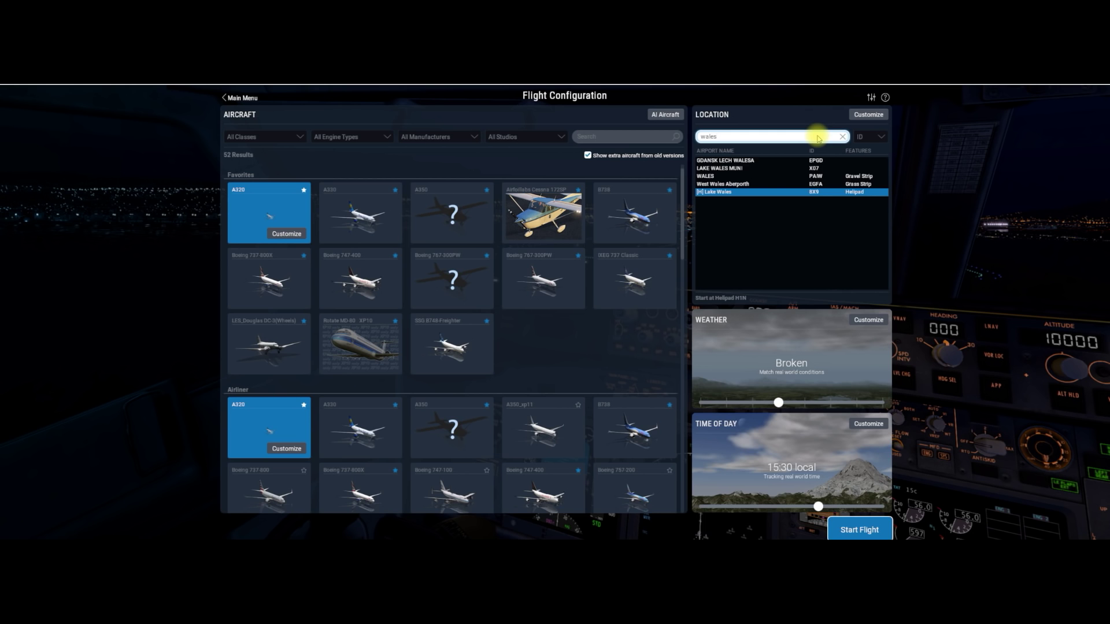
pyautogui.press('BackSpace')
pyautogui.press('BackSpace')
pyautogui.press('BackSpace')
pyautogui.press('BackSpace')
pyautogui.press('BackSpace')
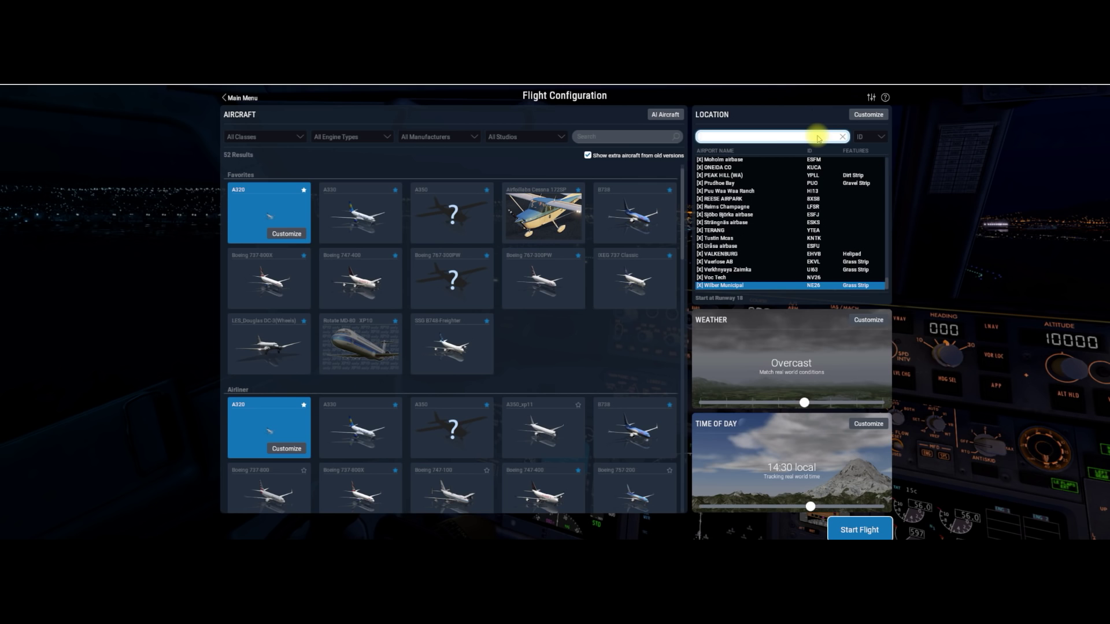
pyautogui.write('kennedy')
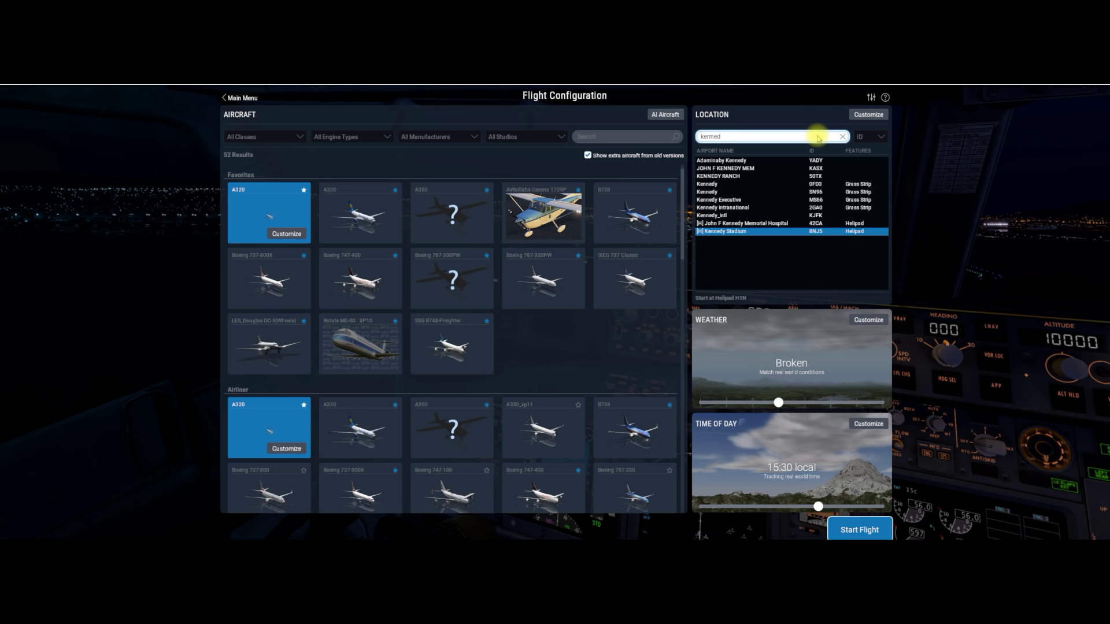
pyautogui.press('BackSpace')
pyautogui.press('BackSpace')
pyautogui.press('BackSpace')
pyautogui.press('BackSpace')
pyautogui.press('BackSpace')
pyautogui.press('BackSpace')
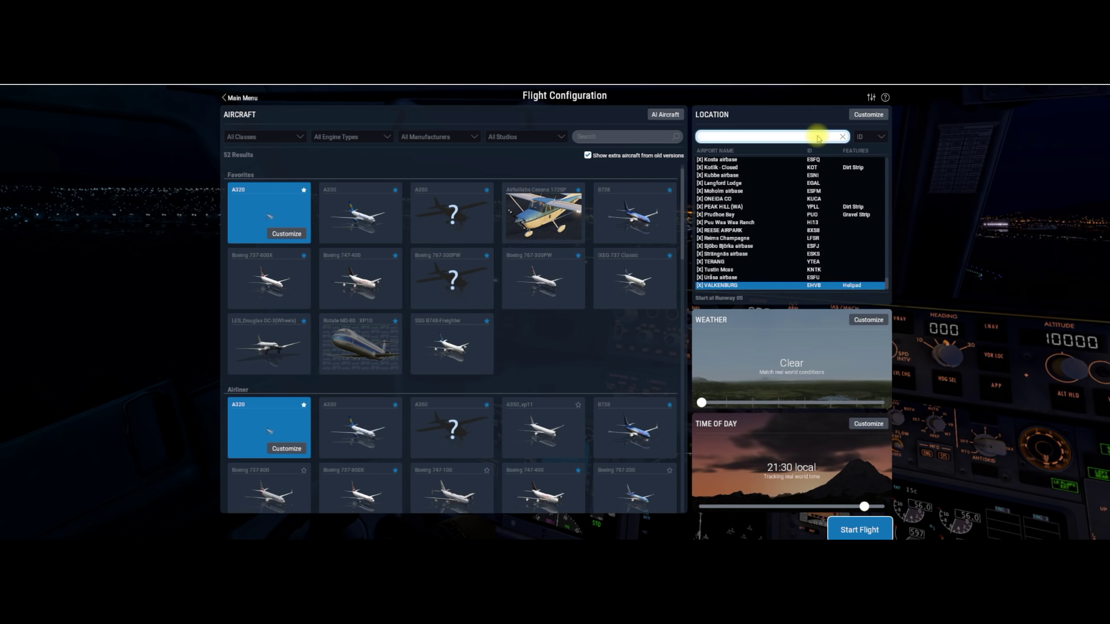
pyautogui.write('City')
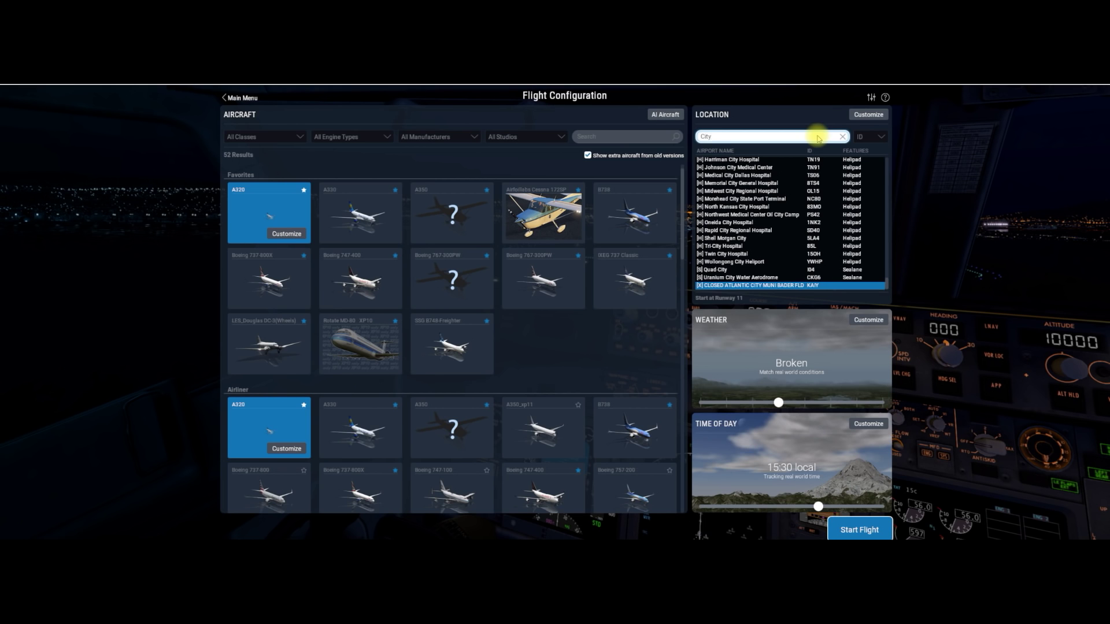
pyautogui.press('BackSpace')
pyautogui.press('BackSpace')
pyautogui.press('BackSpace')
pyautogui.press('BackSpace')
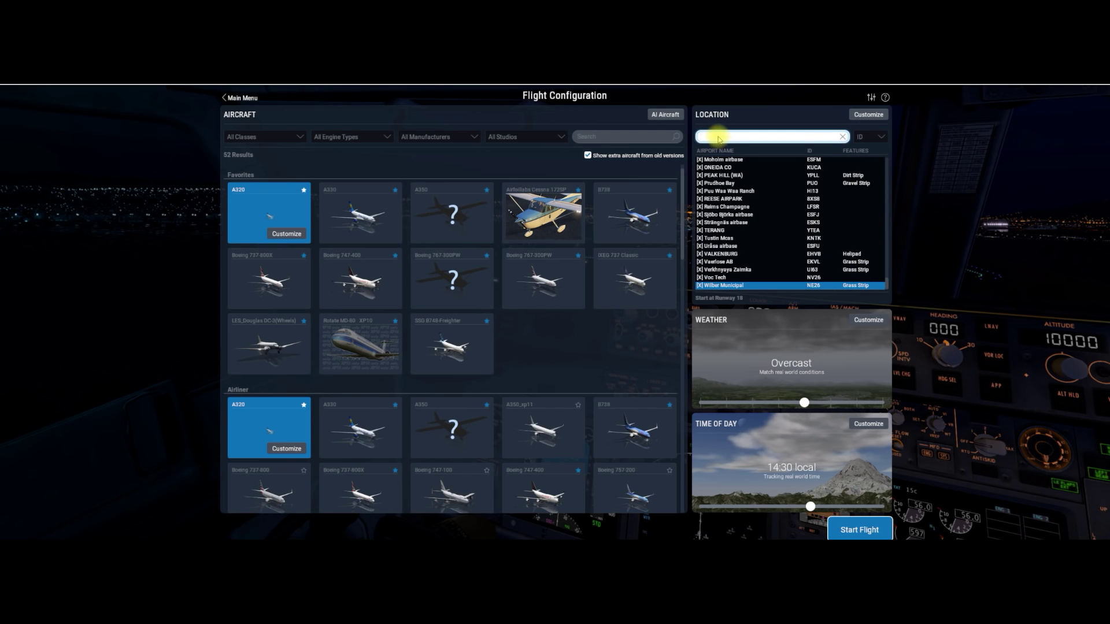
pyautogui.write('egff')
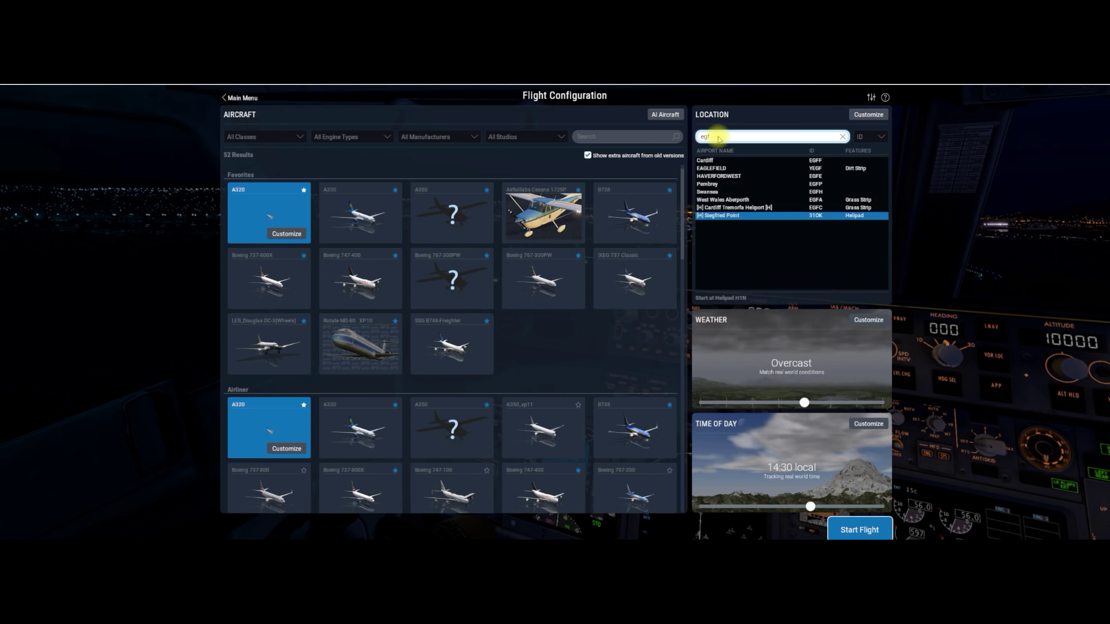
# Step: Open Cardiff's start options and try map stands Std18 BA, Std 17, std15, Std1 and Std 7
pyautogui.click(870, 115)
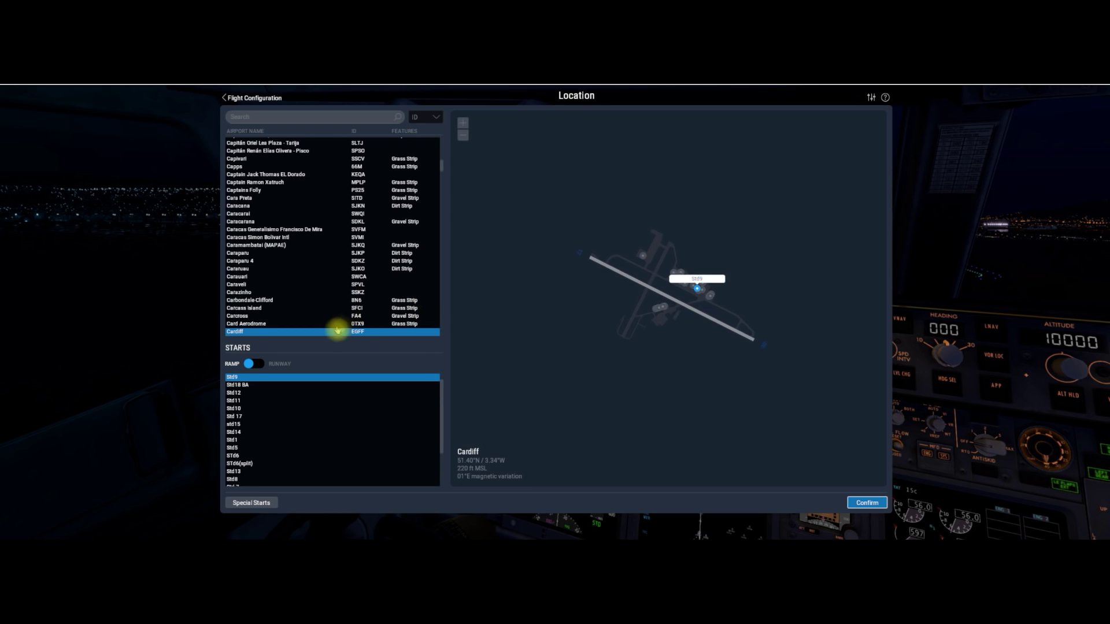
pyautogui.scroll(2, 765, 297)
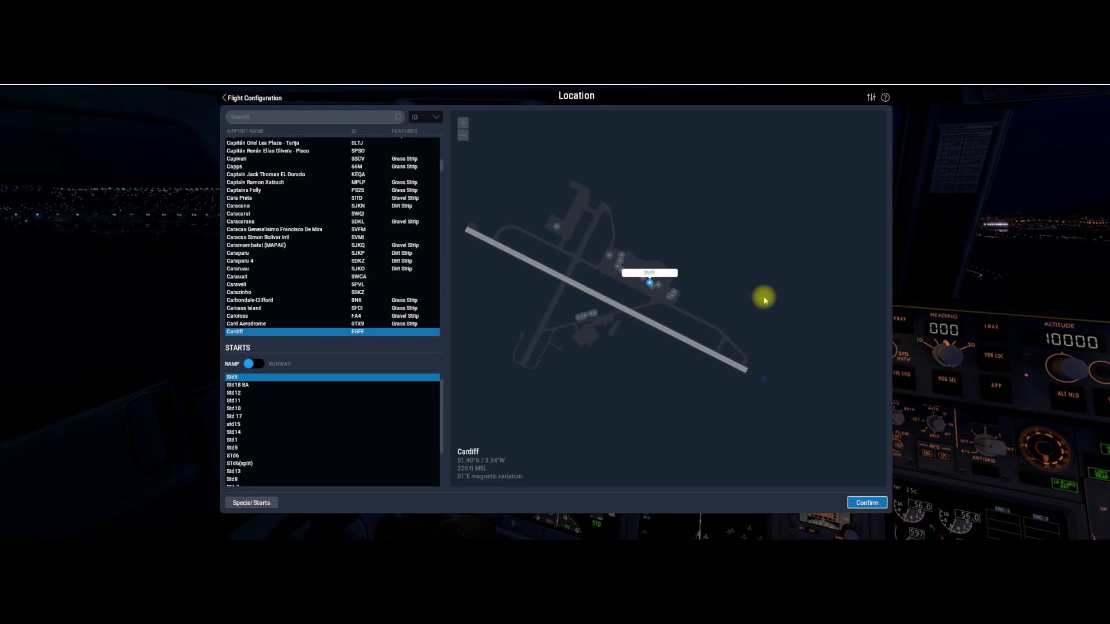
pyautogui.scroll(2, 590, 288)
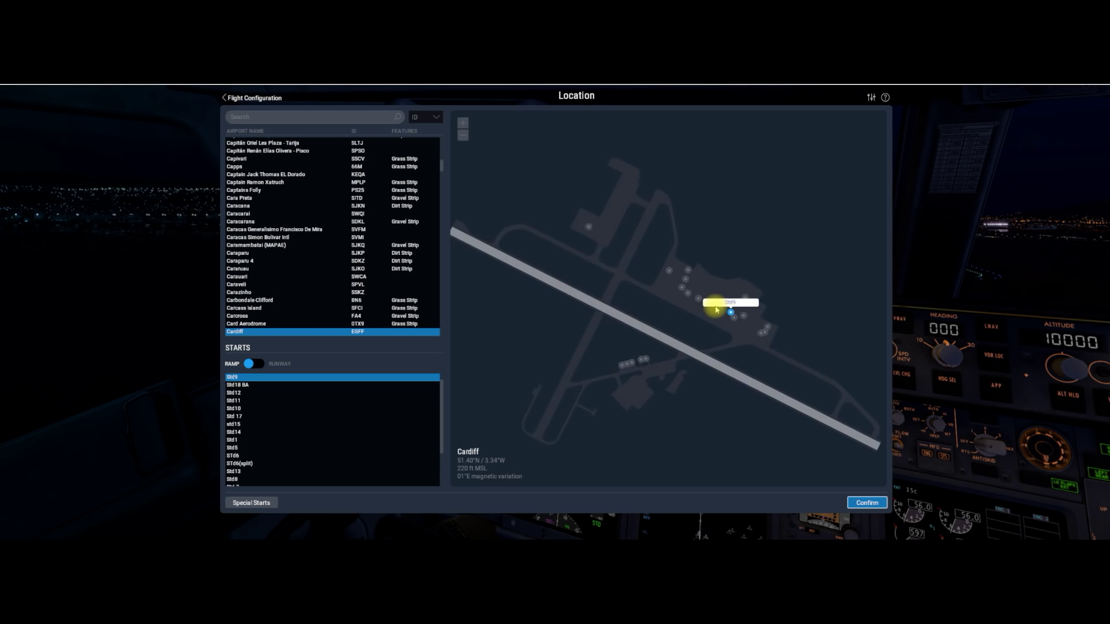
pyautogui.click(569, 214)
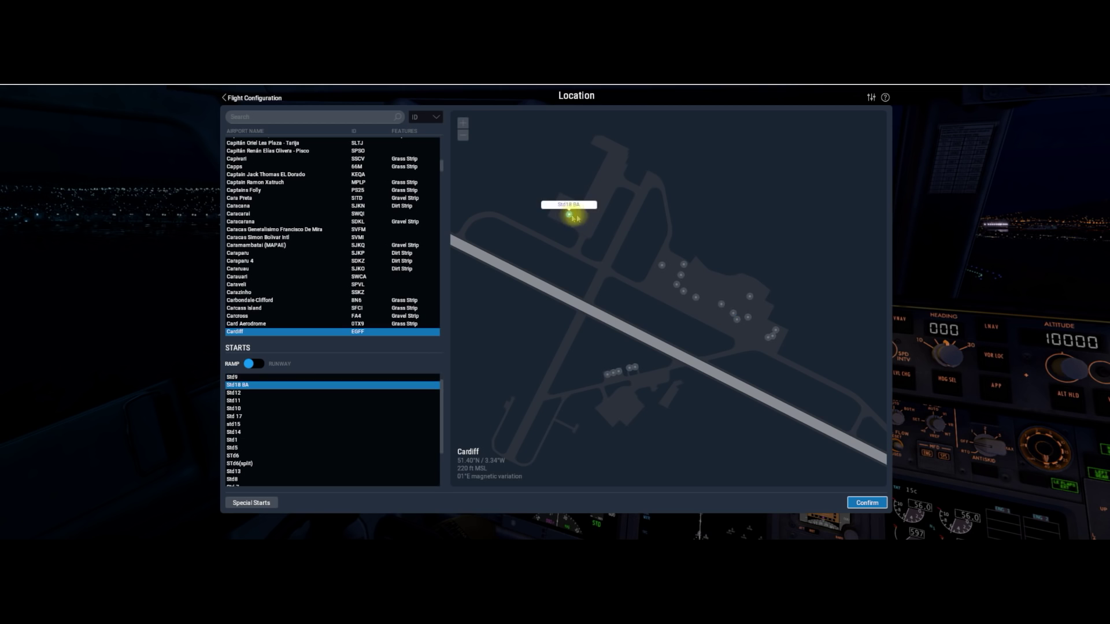
pyautogui.click(663, 265)
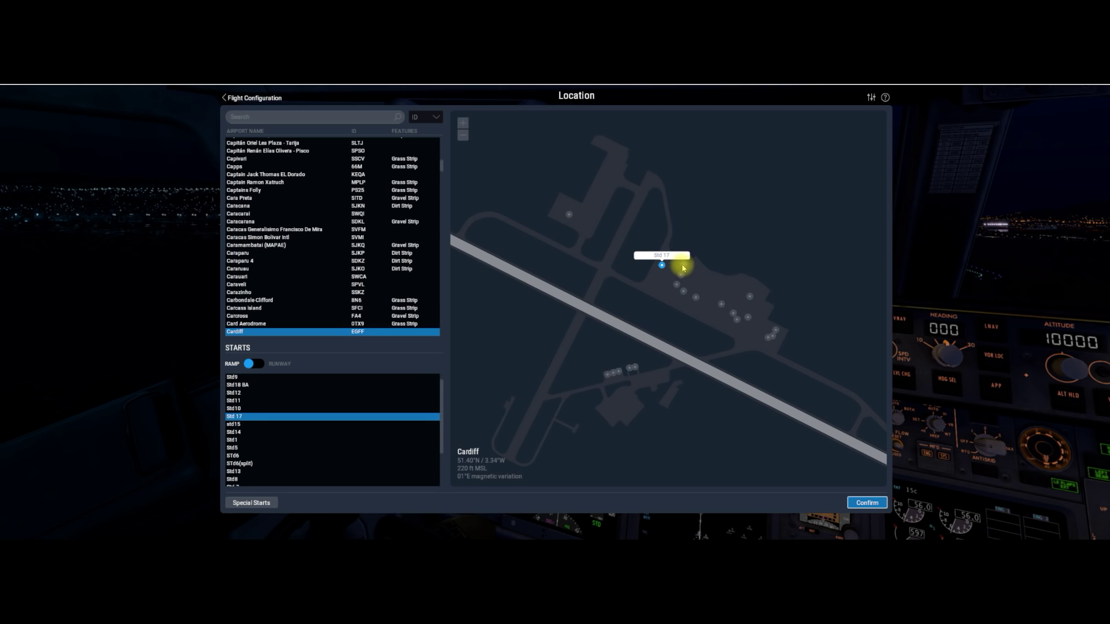
pyautogui.click(684, 266)
pyautogui.click(750, 297)
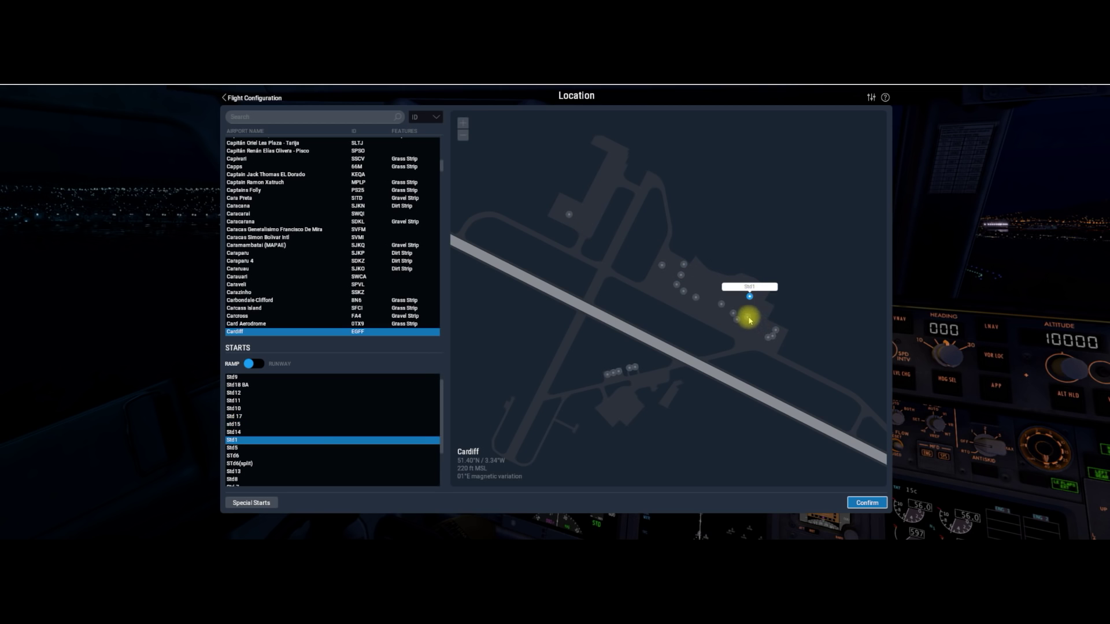
pyautogui.click(748, 318)
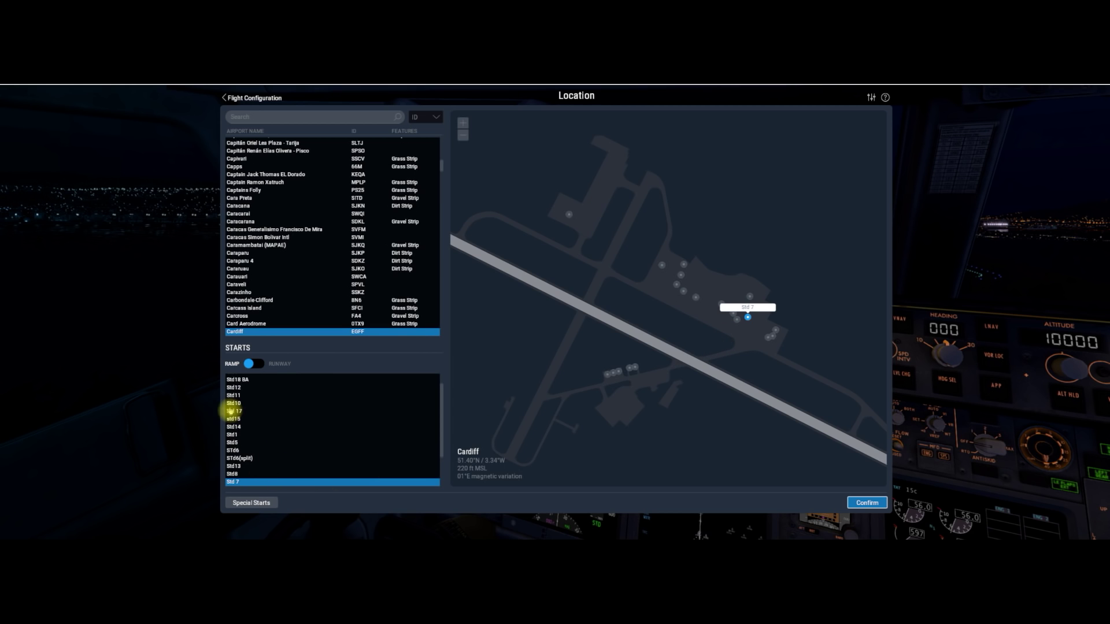
# Step: Try stands Std 17, Std14, STd6 and Std13 from the stand list
pyautogui.click(235, 412)
pyautogui.click(234, 427)
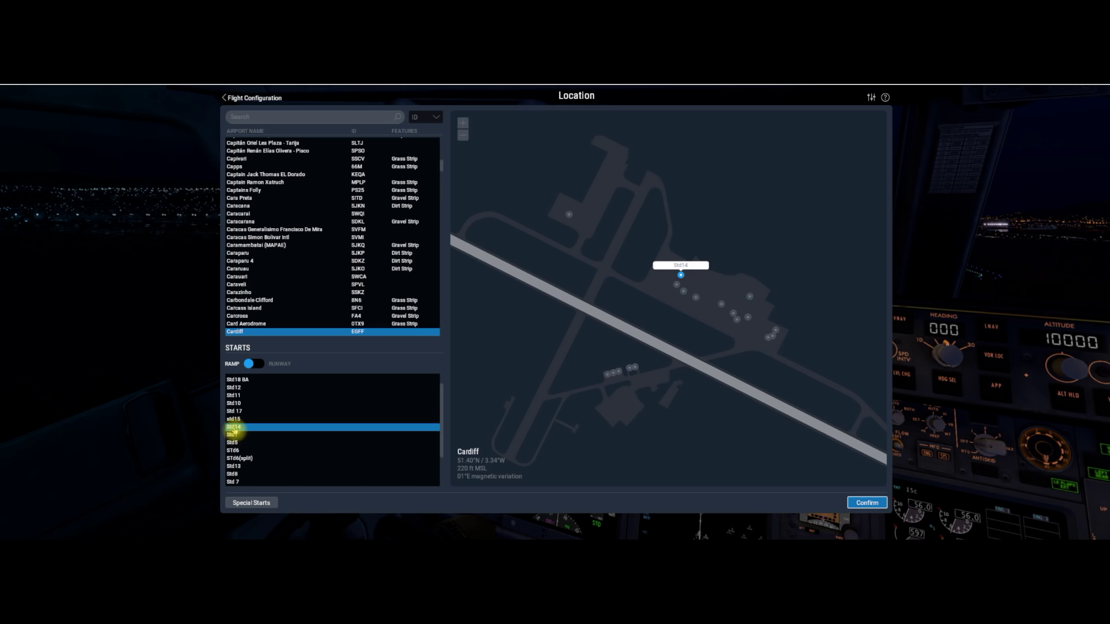
pyautogui.click(233, 450)
pyautogui.click(235, 467)
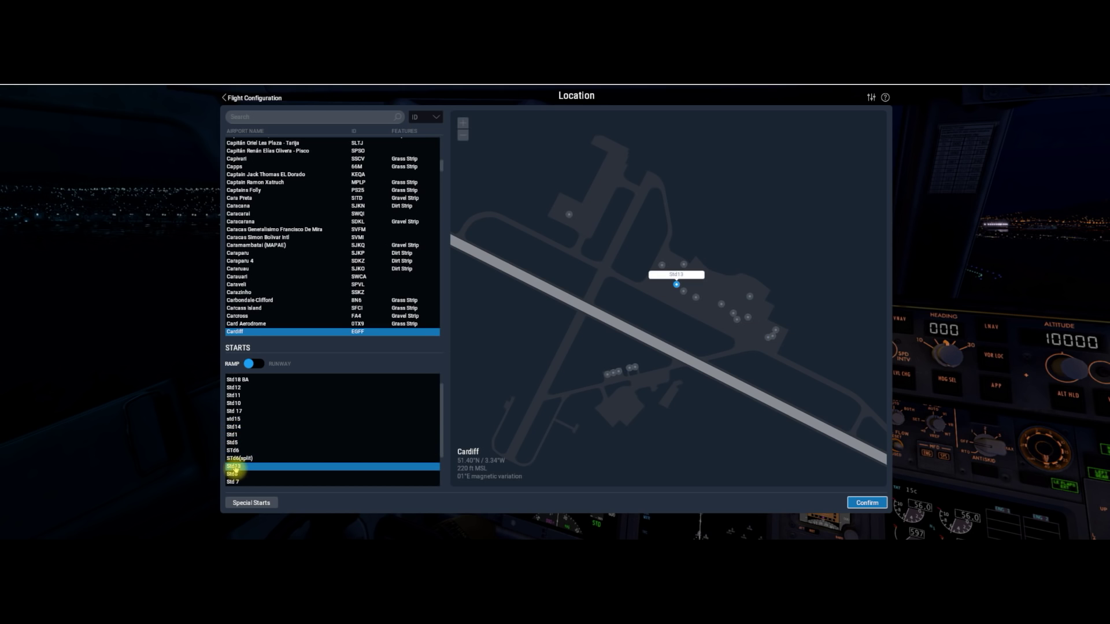
pyautogui.click(859, 506)
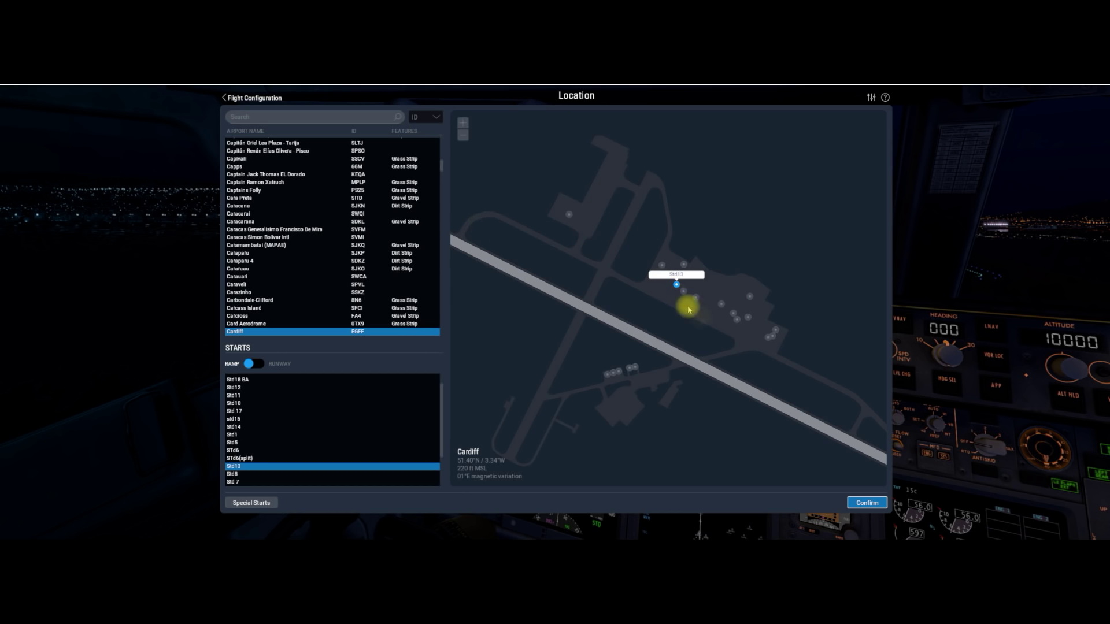
# Step: Pick stand Std 7 on the airport map and confirm it as the start location
pyautogui.scroll(3, 712, 322)
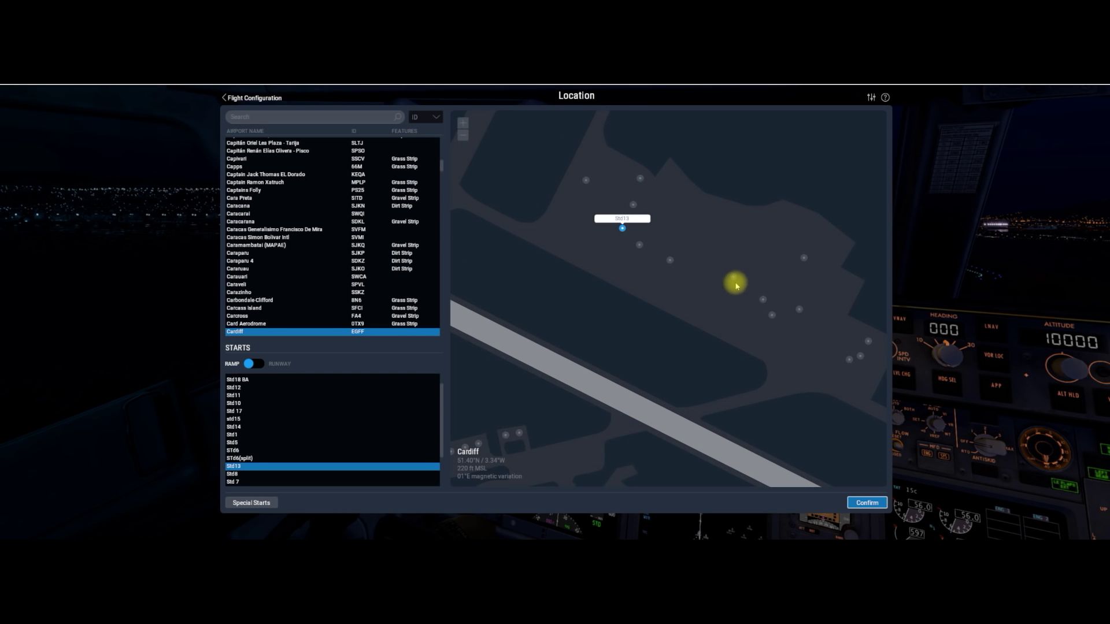
pyautogui.click(735, 278)
pyautogui.click(764, 301)
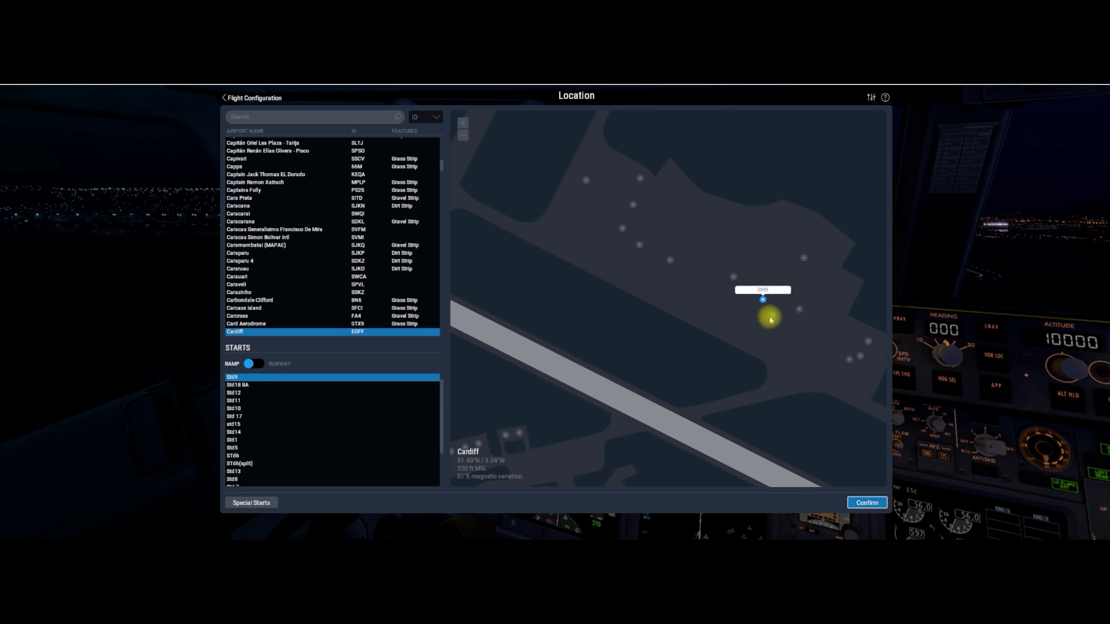
pyautogui.click(799, 310)
pyautogui.scroll(-3, 711, 318)
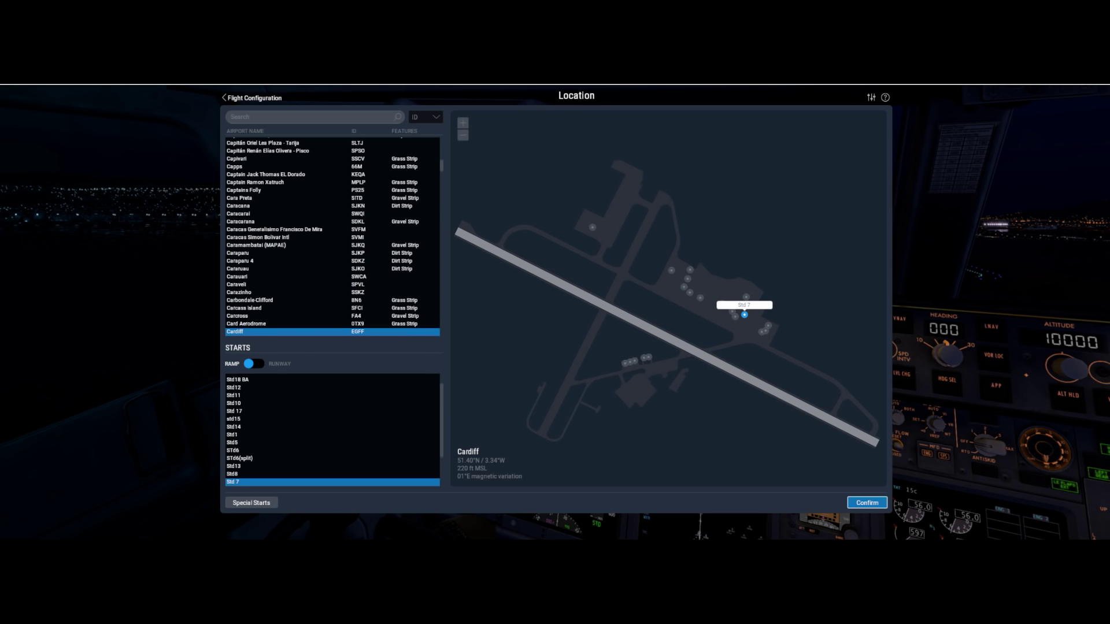
pyautogui.click(867, 503)
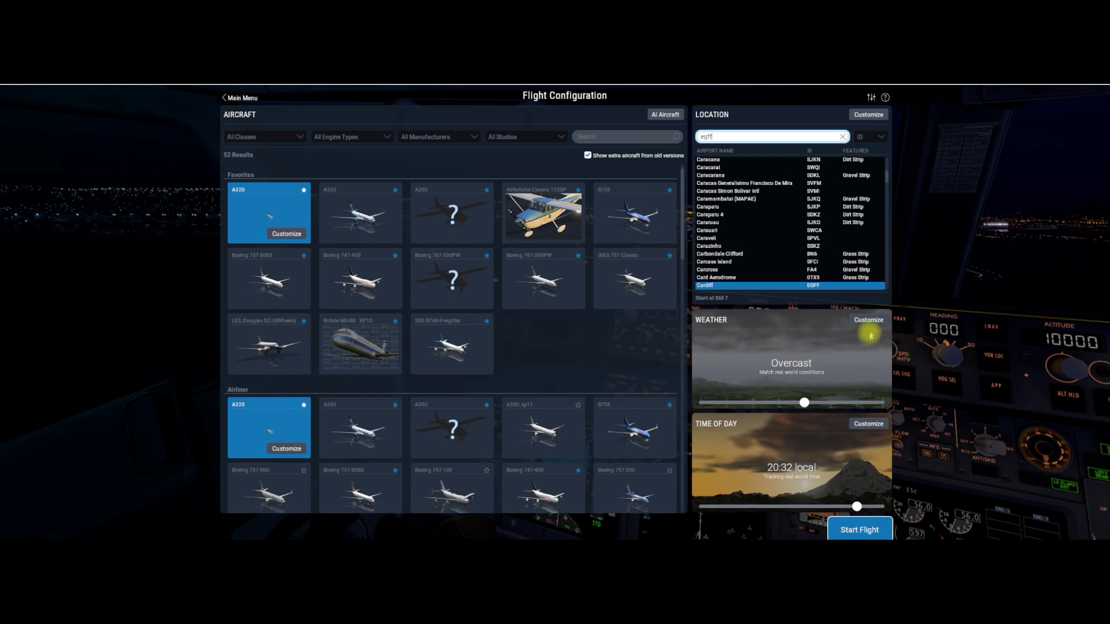
# Step: Set weather to manual, raise the Overcast cumulus layer and lift the 58 @ 27 kt wind to ~17,000 ft
pyautogui.click(869, 321)
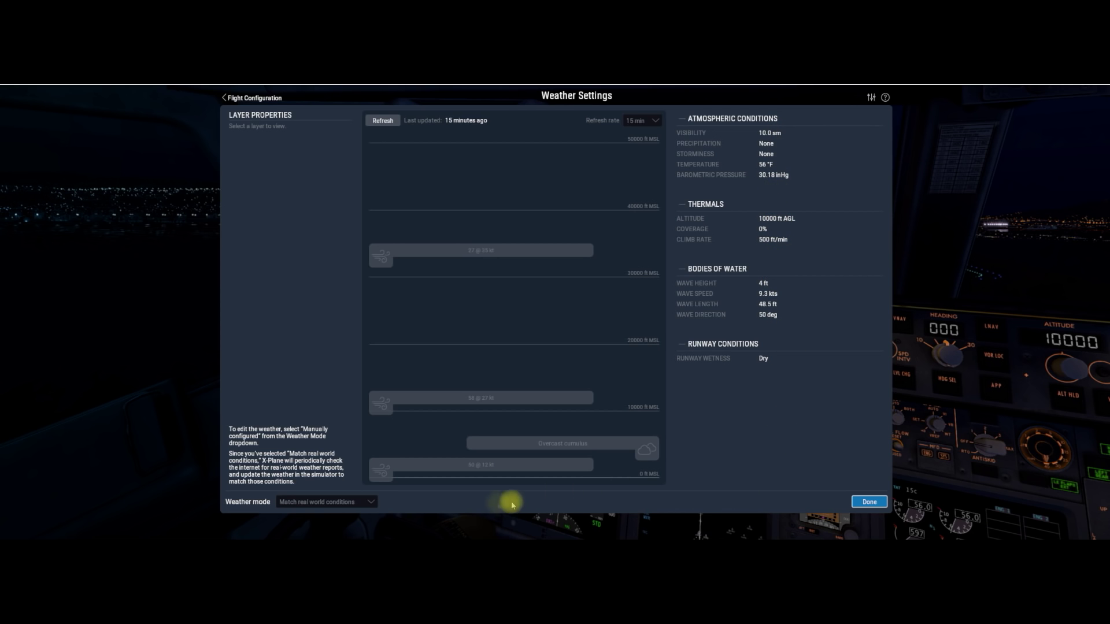
pyautogui.click(370, 502)
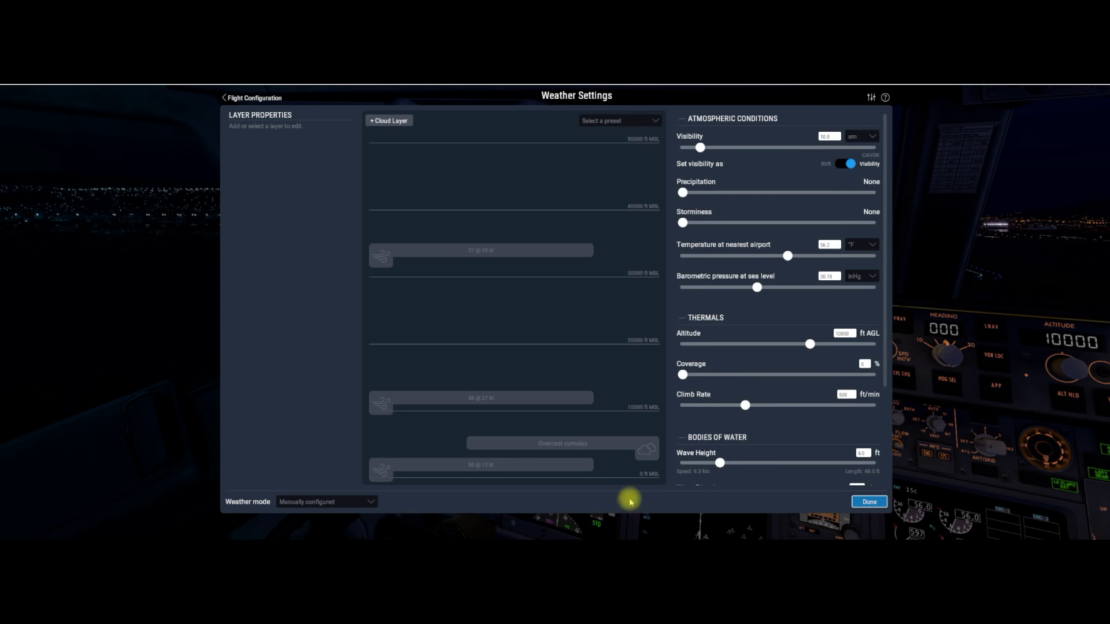
pyautogui.click(595, 440)
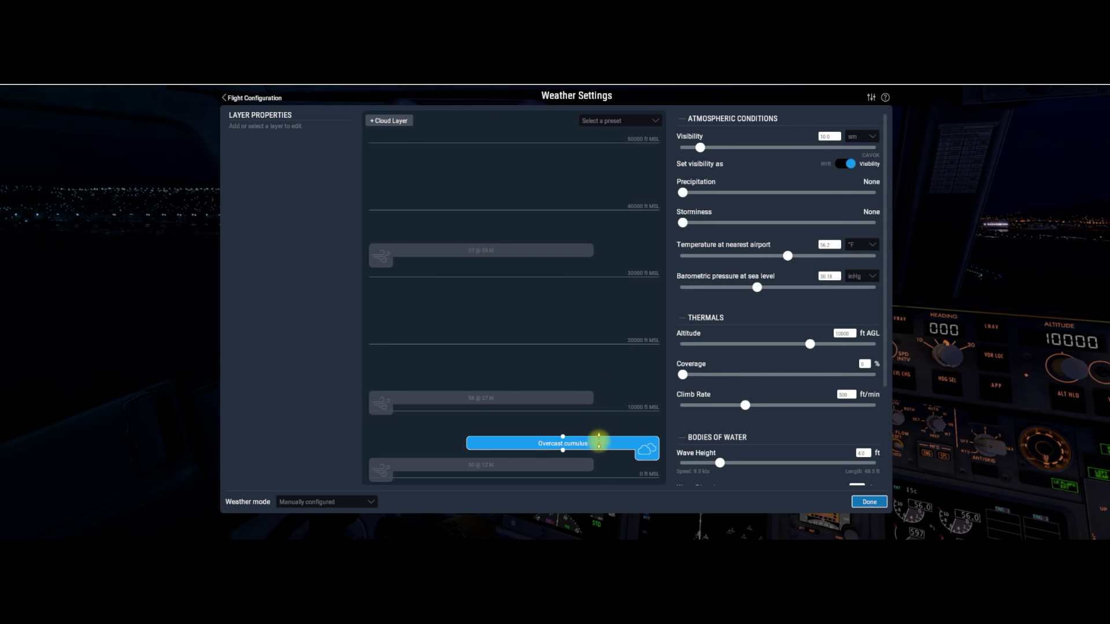
pyautogui.moveTo(599, 443); pyautogui.dragTo(595, 418)
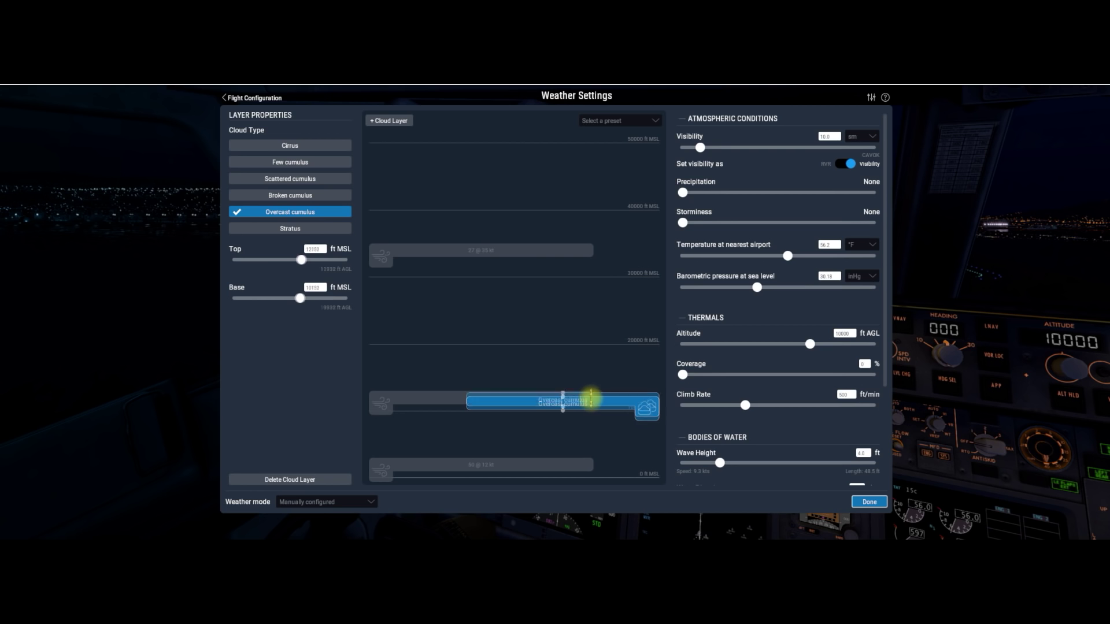
pyautogui.moveTo(591, 398); pyautogui.dragTo(565, 447)
pyautogui.click(428, 405)
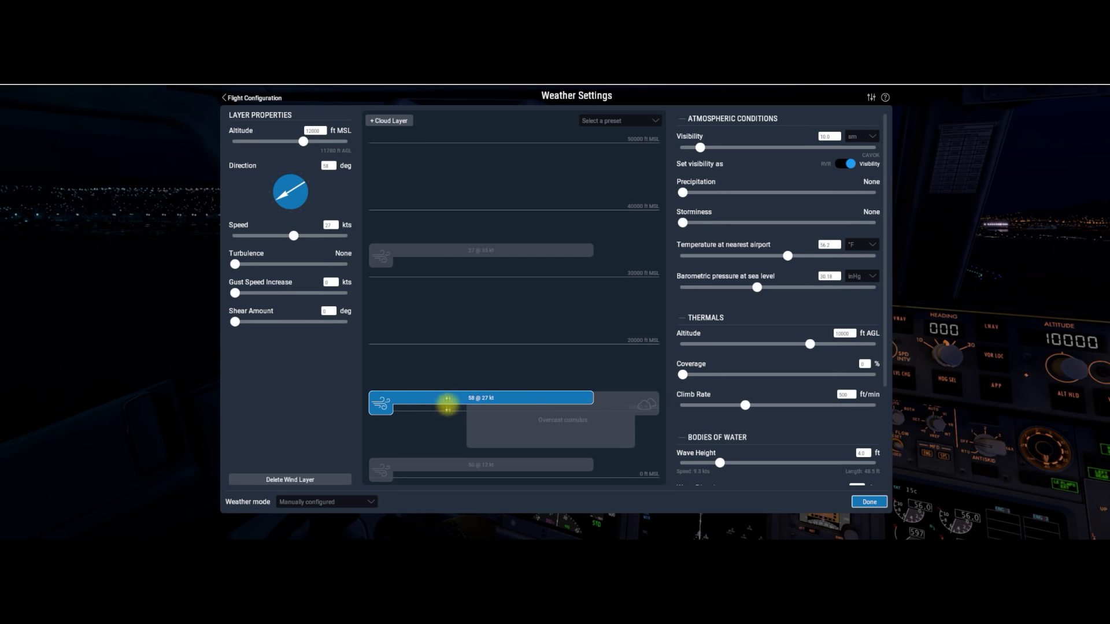
pyautogui.moveTo(431, 398); pyautogui.dragTo(476, 347)
# Step: Add a Cirrus layer near 30,000 ft and a Scattered cumulus layer near 25,000 ft
pyautogui.click(391, 120)
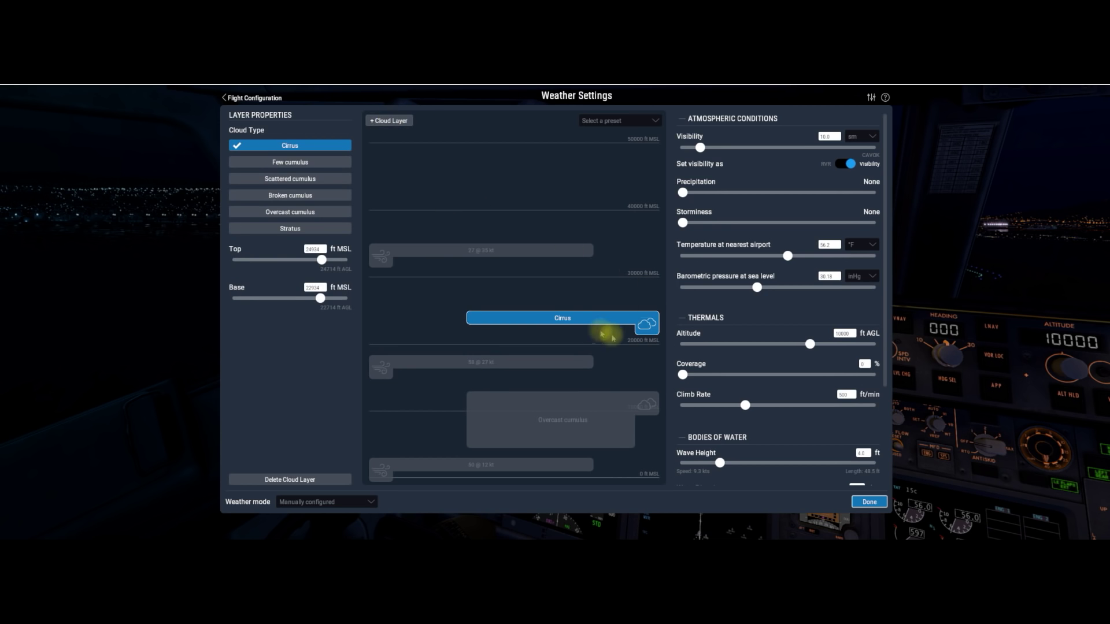
pyautogui.moveTo(583, 324); pyautogui.dragTo(599, 314)
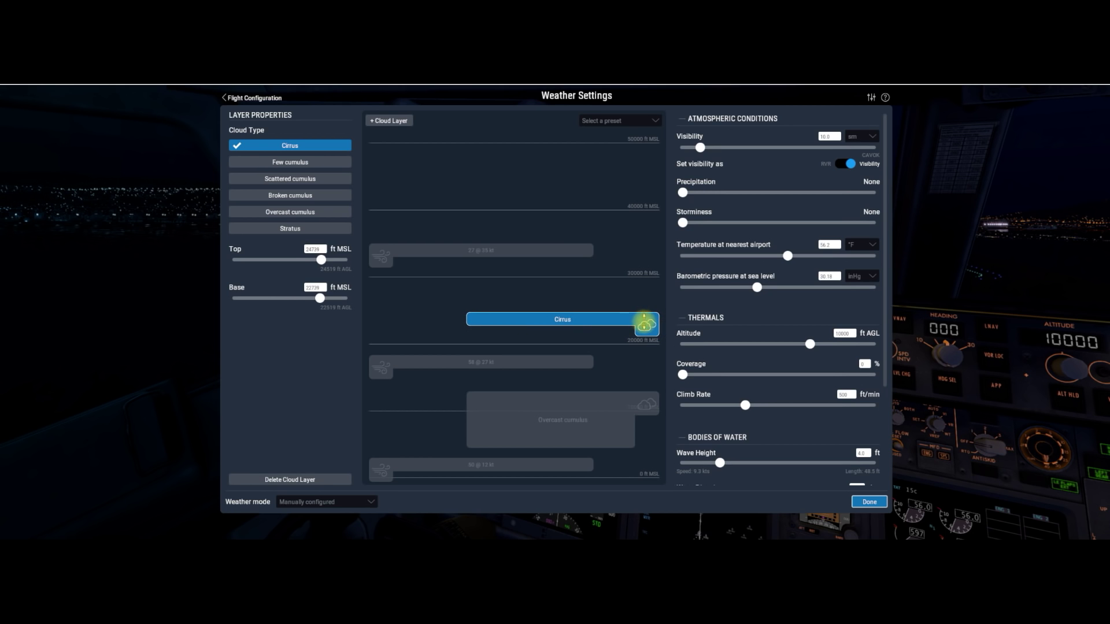
pyautogui.moveTo(644, 322); pyautogui.dragTo(635, 183)
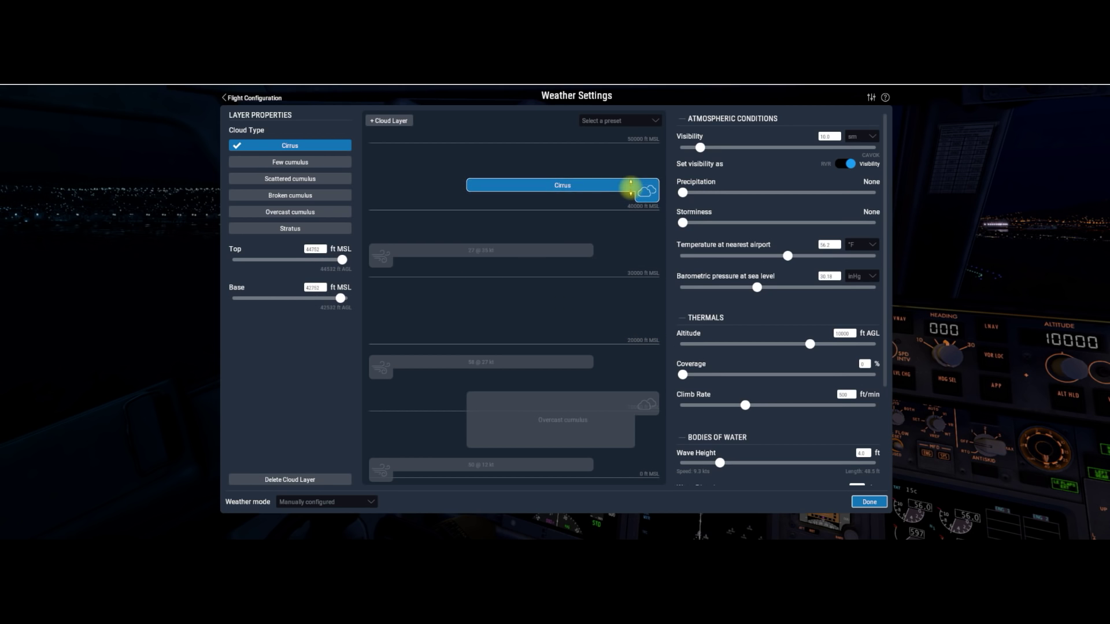
pyautogui.click(397, 122)
pyautogui.moveTo(566, 150); pyautogui.dragTo(588, 189)
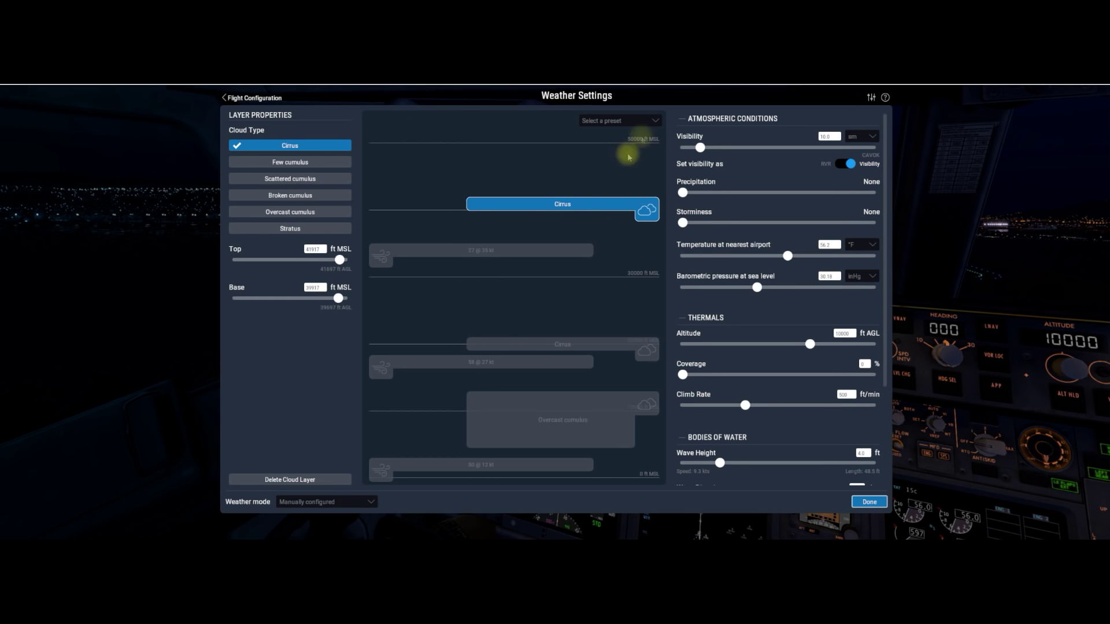
pyautogui.click(313, 167)
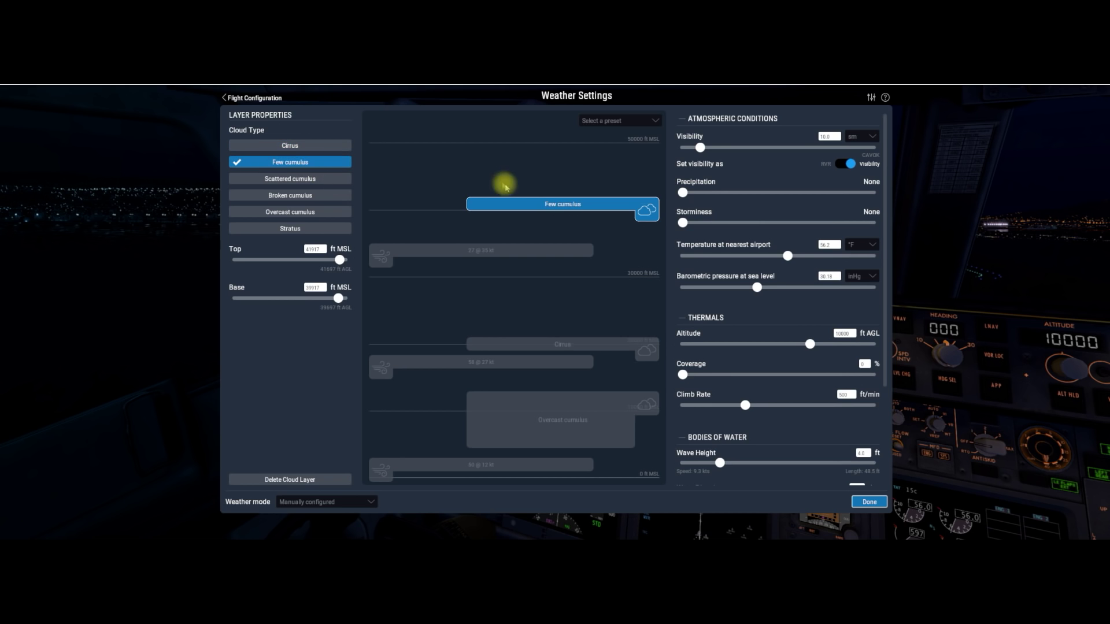
pyautogui.click(304, 180)
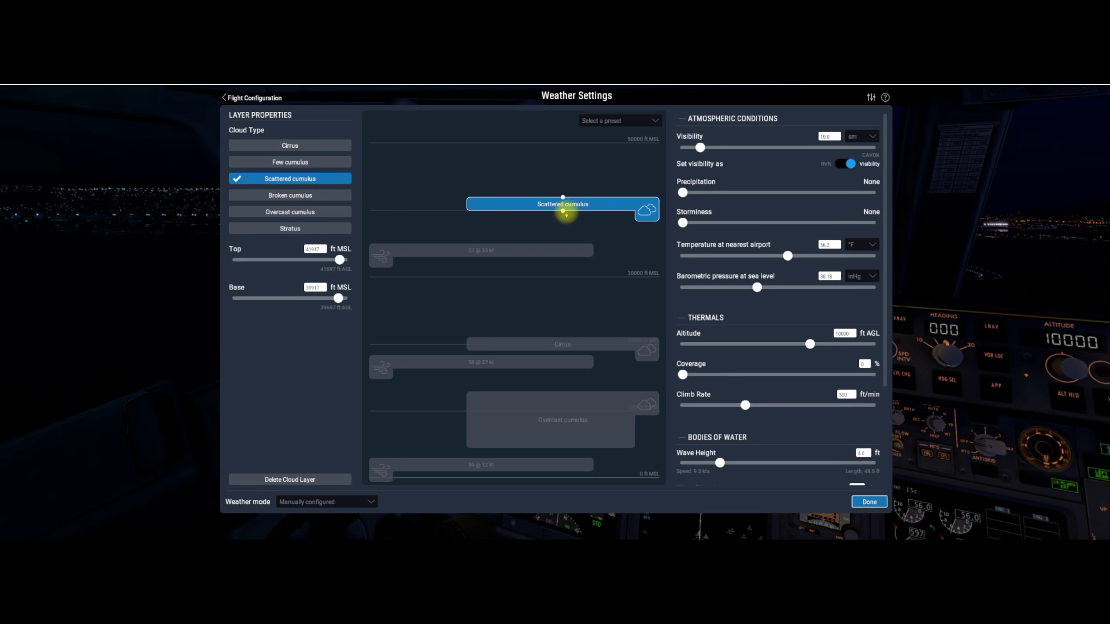
pyautogui.moveTo(566, 341); pyautogui.dragTo(578, 189)
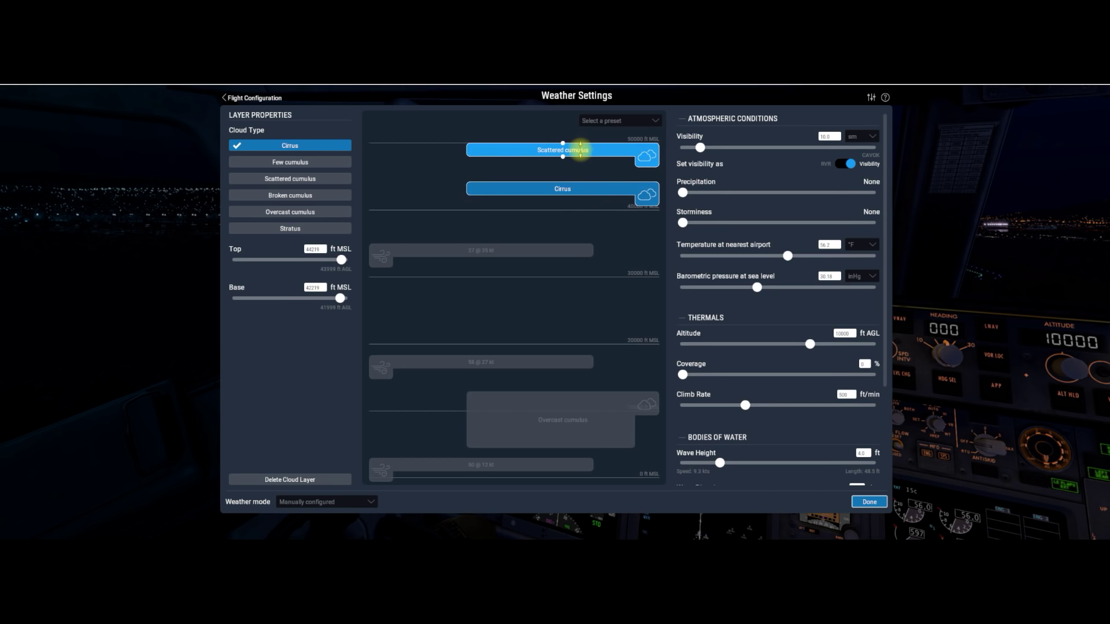
pyautogui.moveTo(580, 150); pyautogui.dragTo(565, 269)
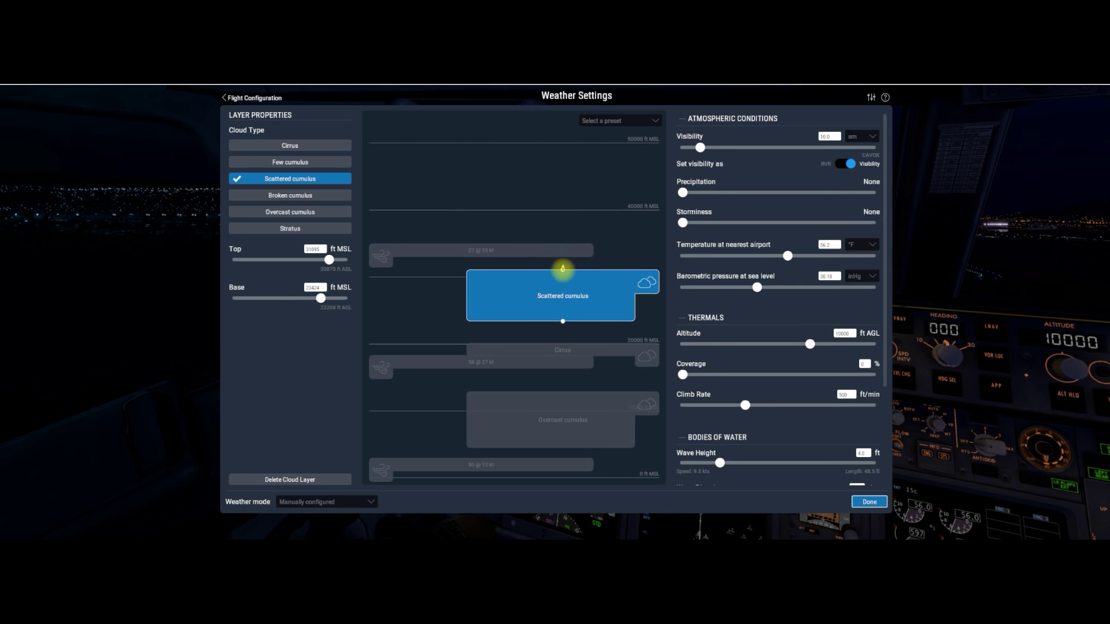
pyautogui.click(458, 251)
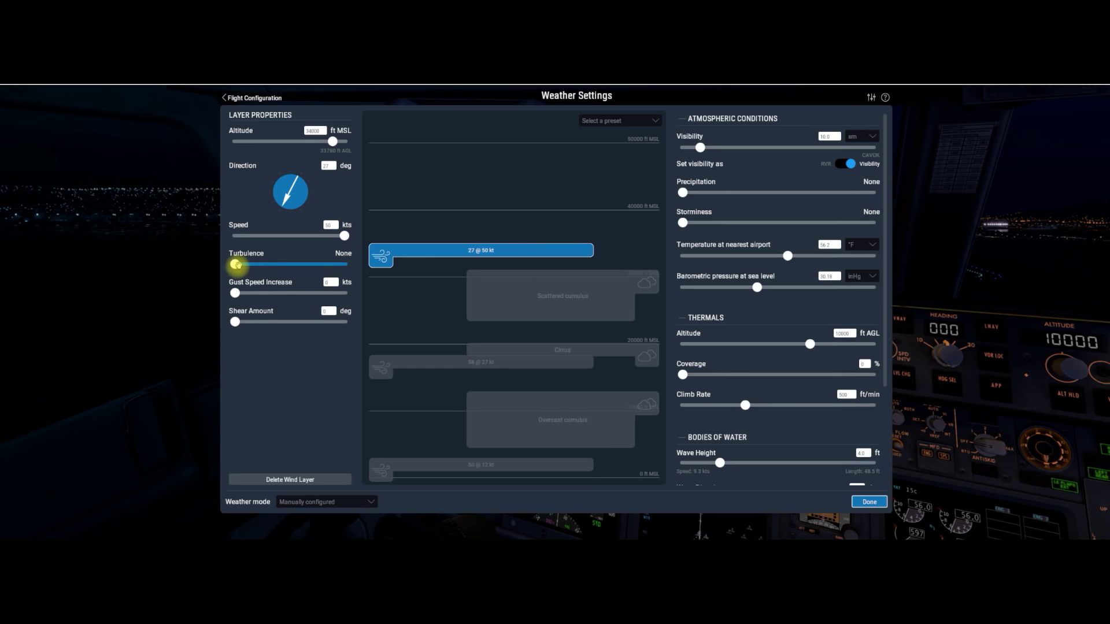
# Step: Give the upper wind layer moderate turbulence, a 32 kt gust increase and some wind shear
pyautogui.moveTo(236, 264); pyautogui.dragTo(295, 266)
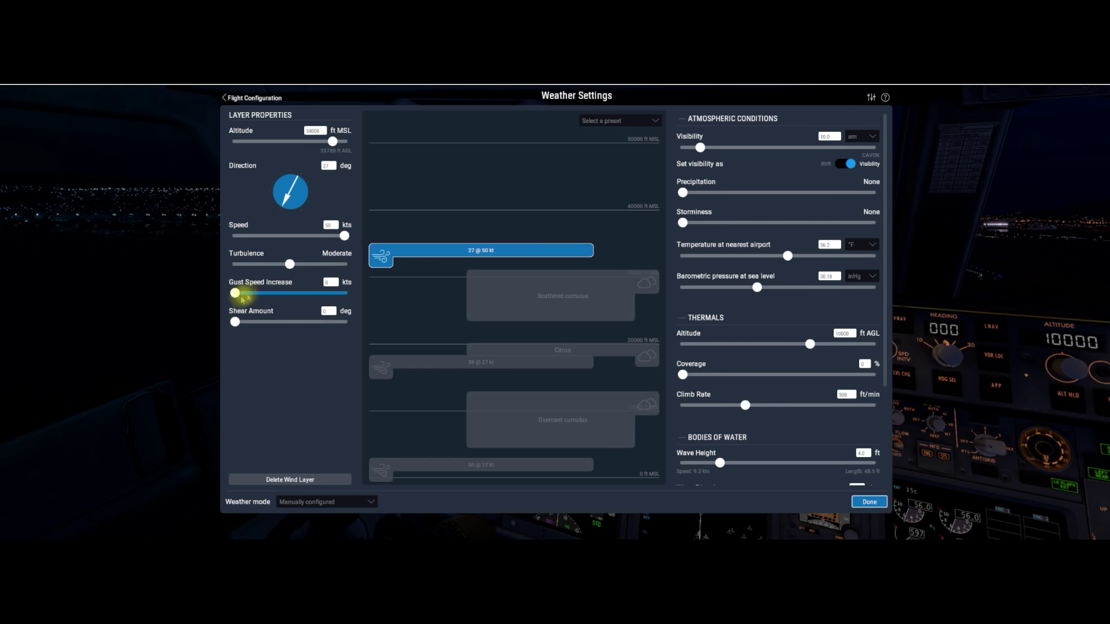
pyautogui.moveTo(234, 293); pyautogui.dragTo(305, 294)
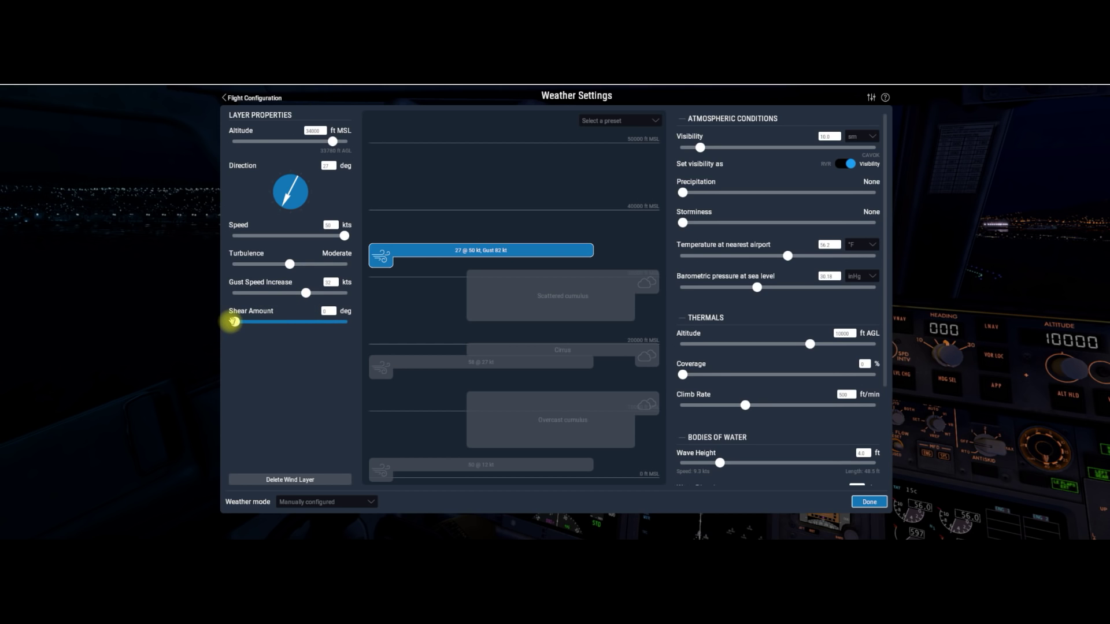
pyautogui.moveTo(235, 322); pyautogui.dragTo(296, 322)
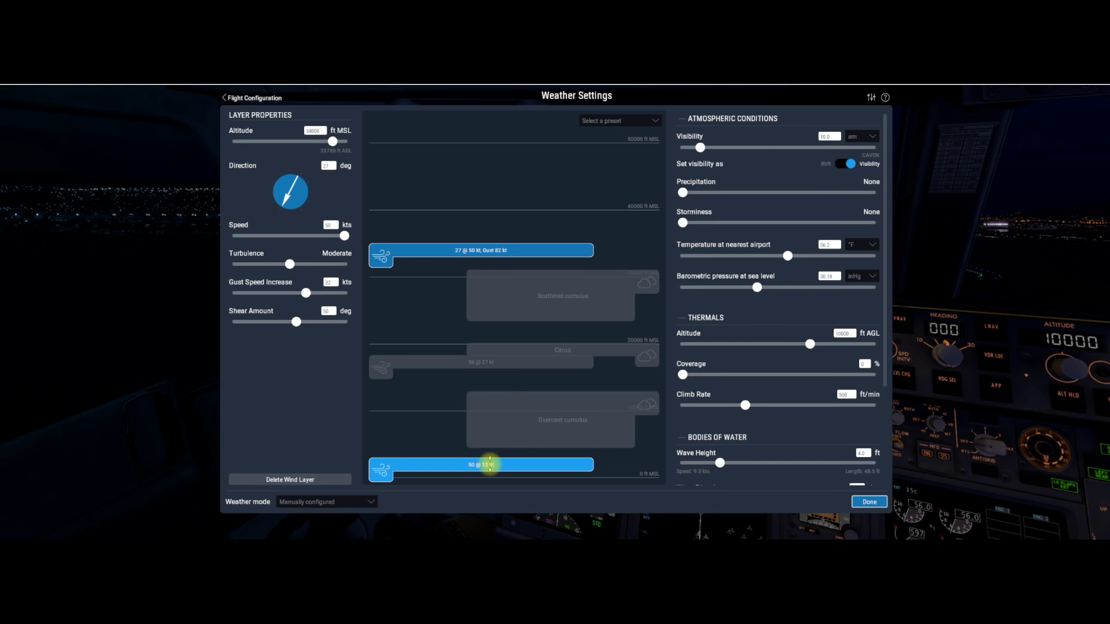
# Step: Delete the 50 @ 12 kt, 58 @ 27 kt and upper wind layers plus the Overcast cumulus, Cirrus and Scattered cumulus clouds
pyautogui.click(322, 480)
pyautogui.click(533, 429)
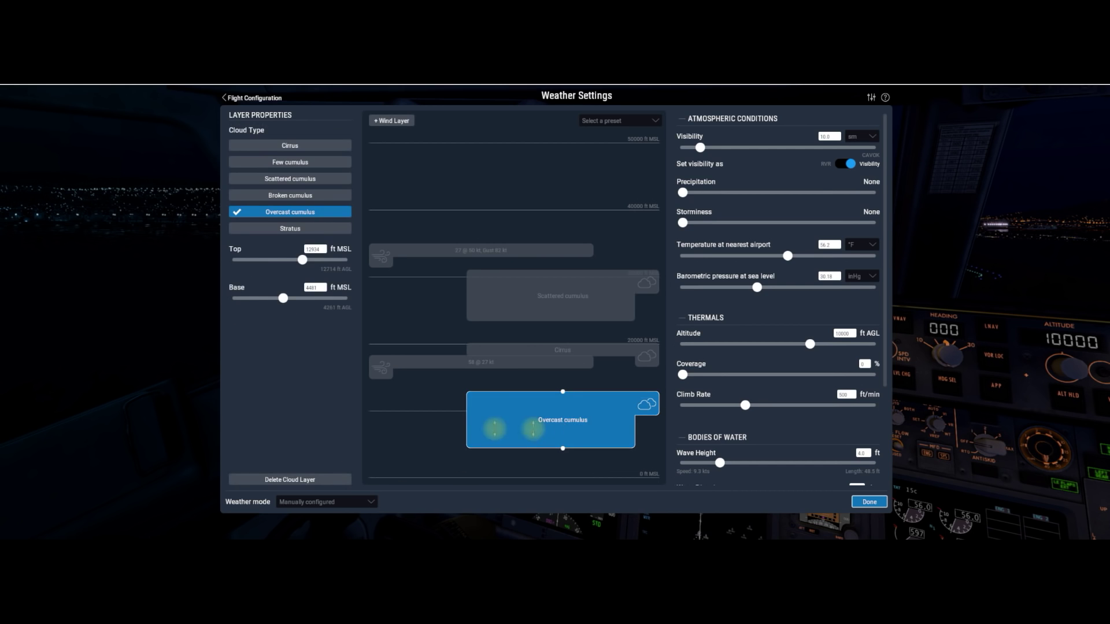
pyautogui.click(329, 479)
pyautogui.click(508, 361)
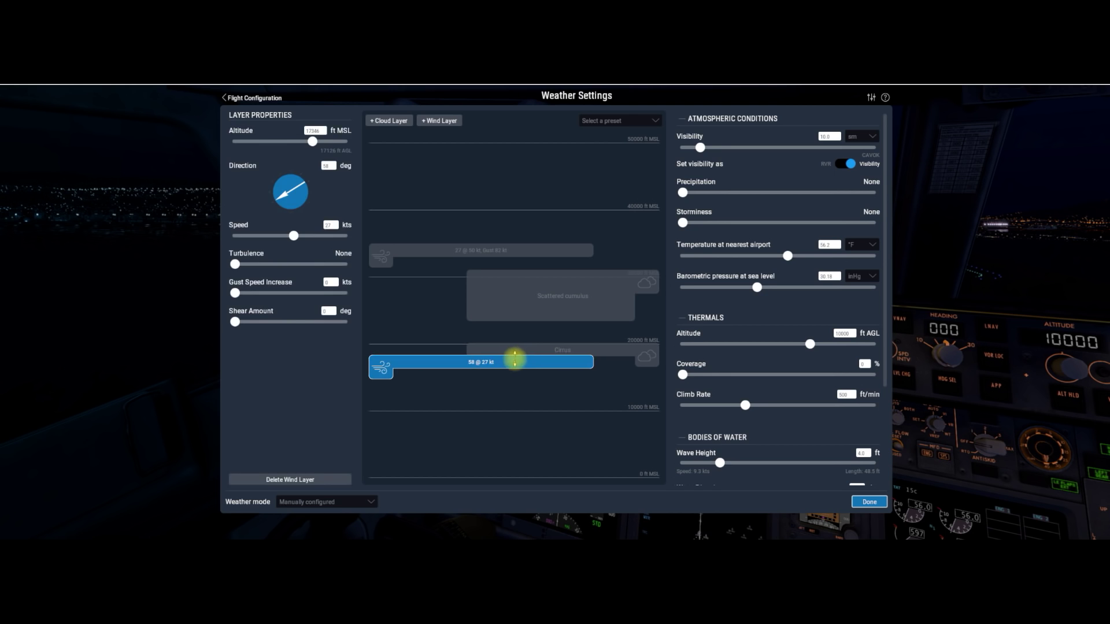
pyautogui.click(327, 475)
pyautogui.click(528, 350)
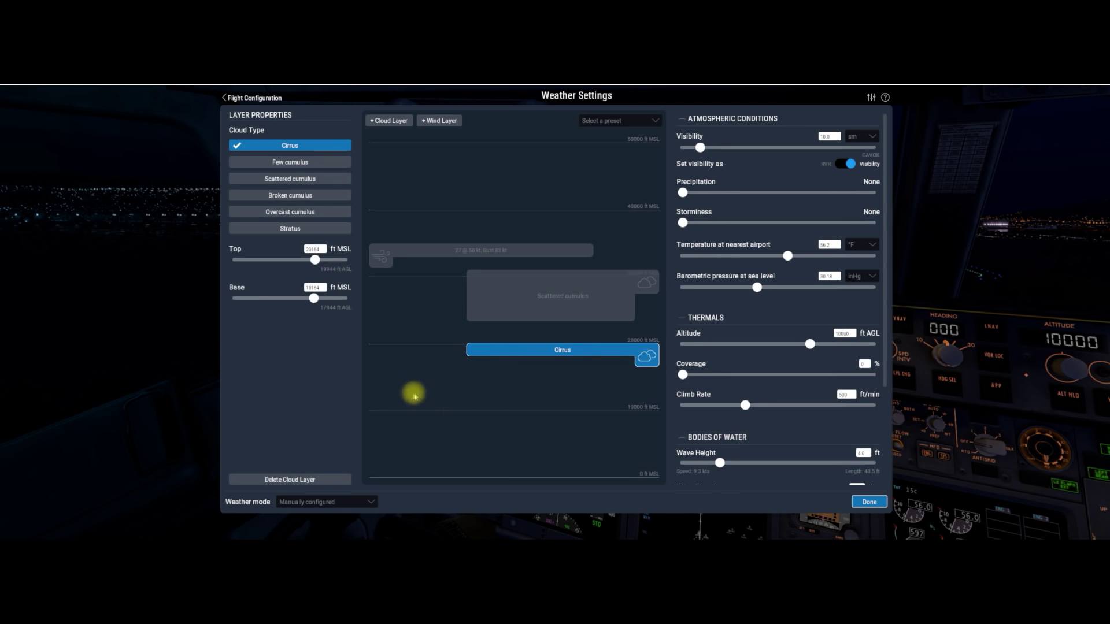
pyautogui.click(323, 480)
pyautogui.click(520, 302)
pyautogui.click(330, 478)
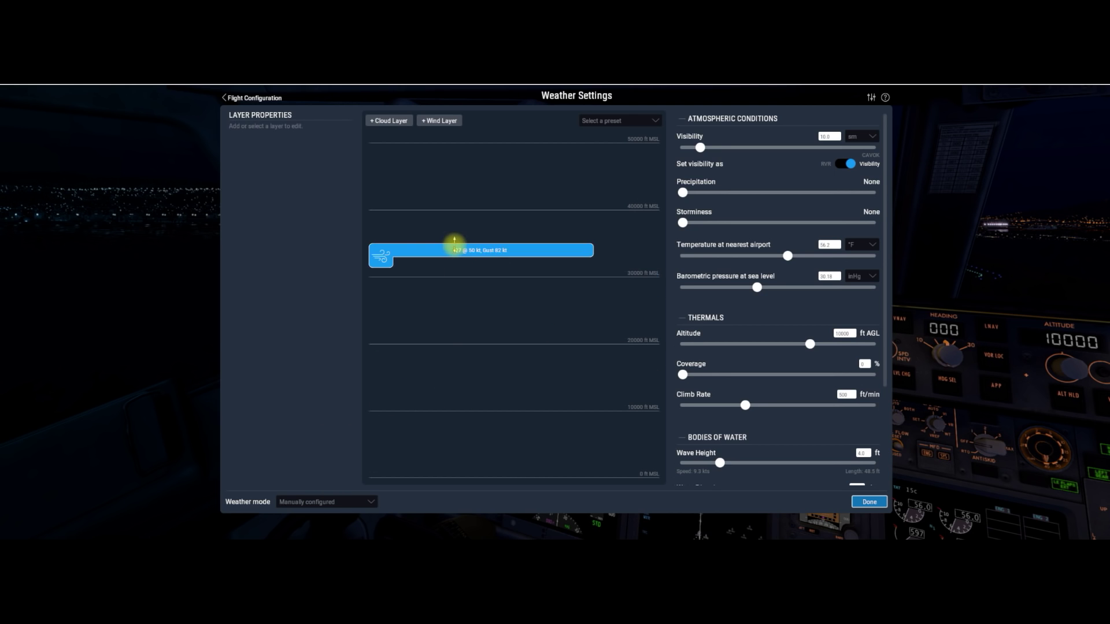
pyautogui.click(455, 250)
pyautogui.click(322, 476)
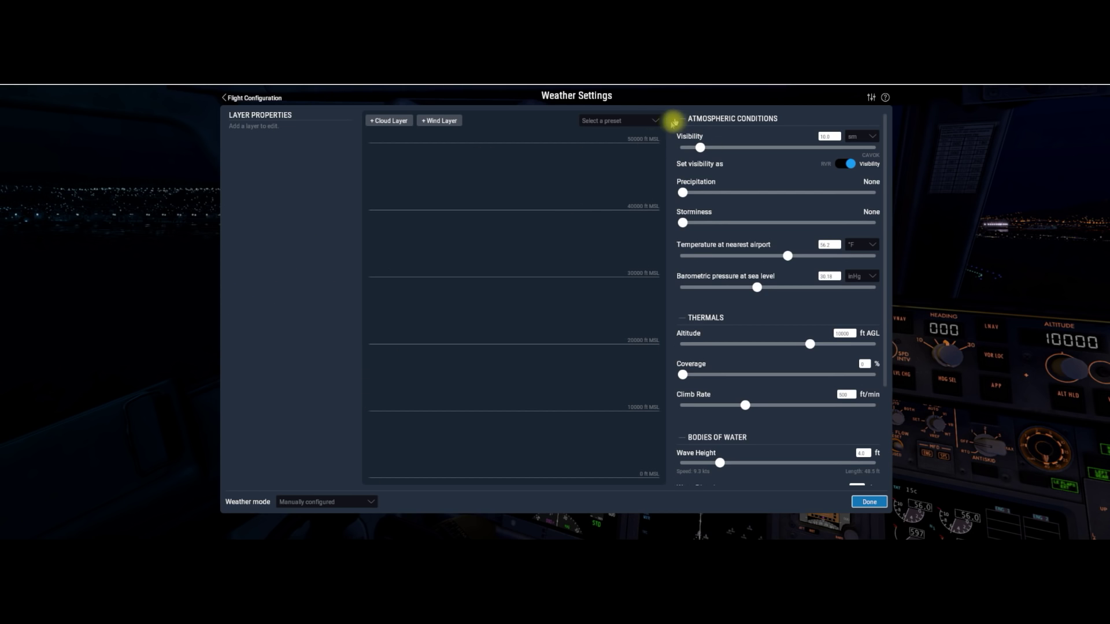
# Step: Apply the Marginal VFR weather preset, then the Stormy preset
pyautogui.click(655, 121)
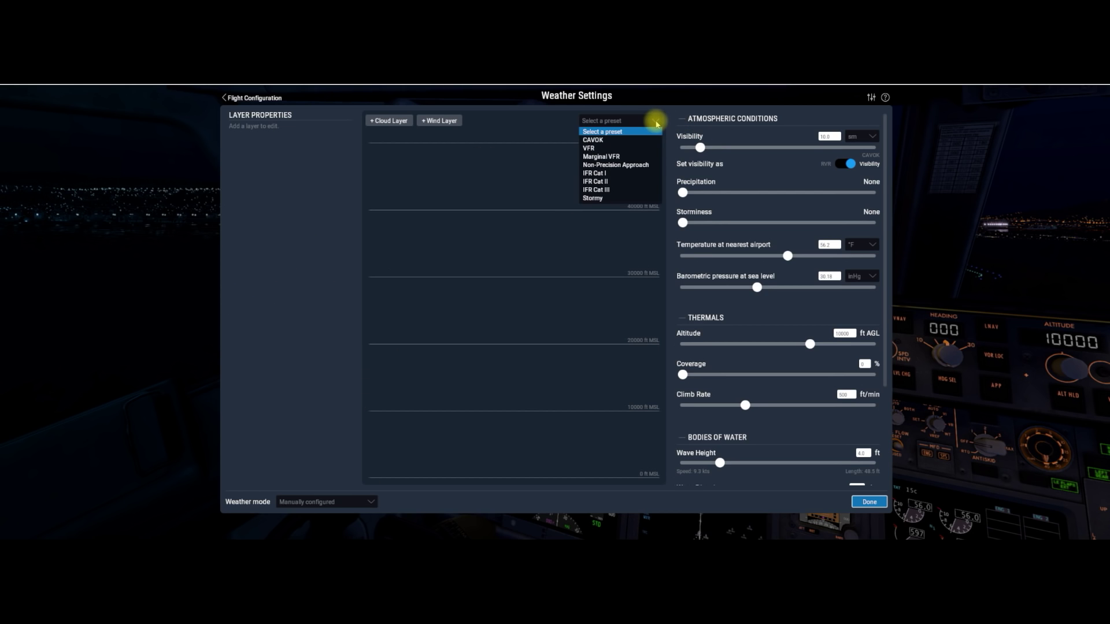
pyautogui.click(618, 157)
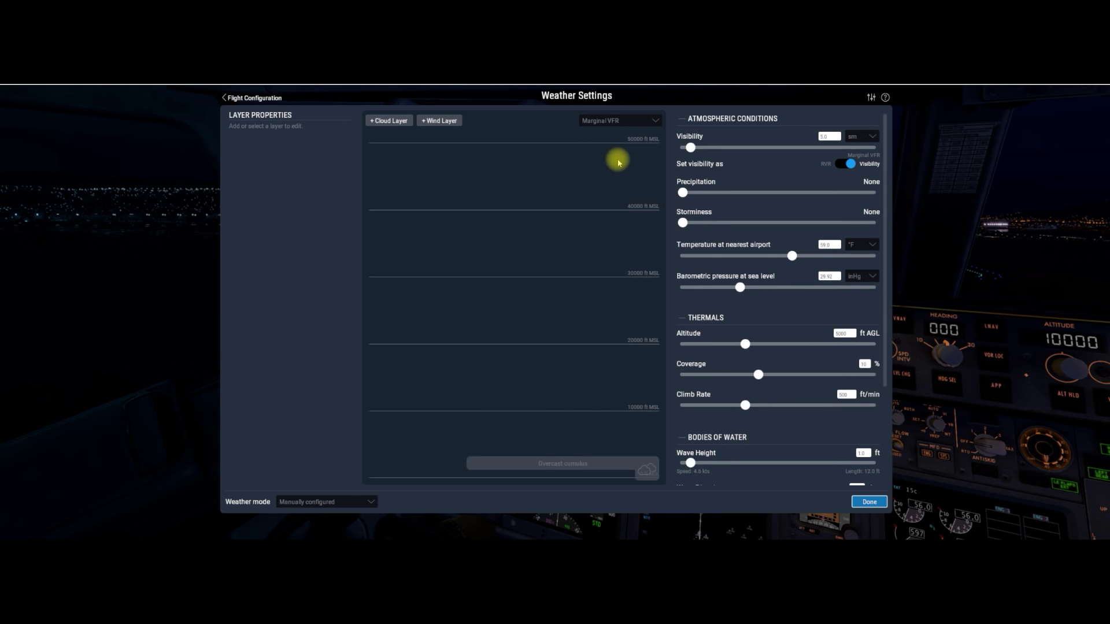
pyautogui.click(657, 119)
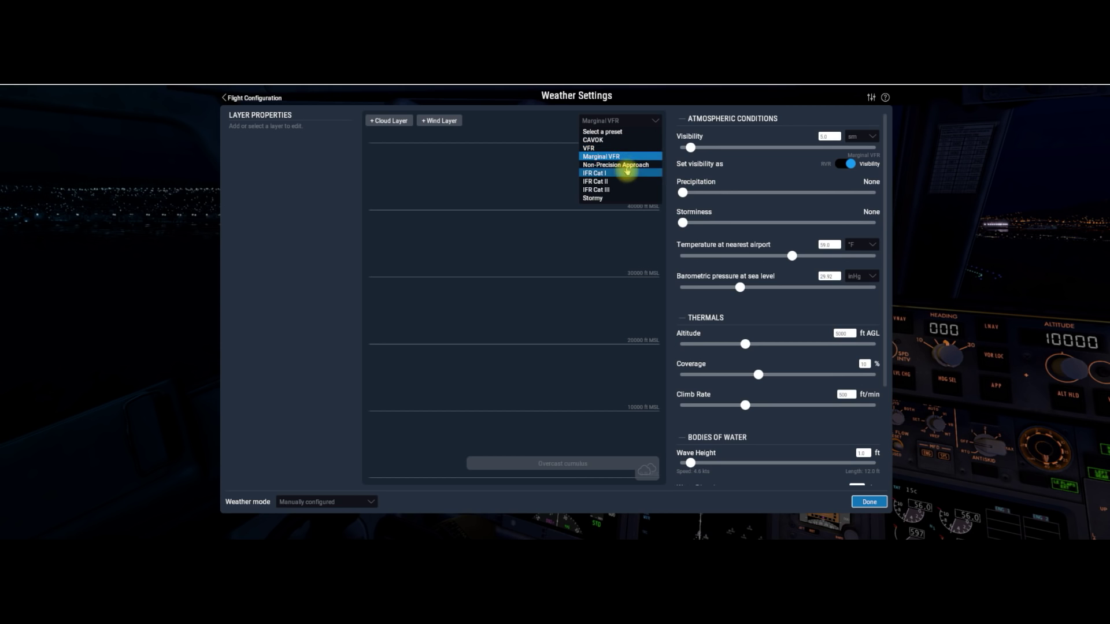
pyautogui.click(604, 198)
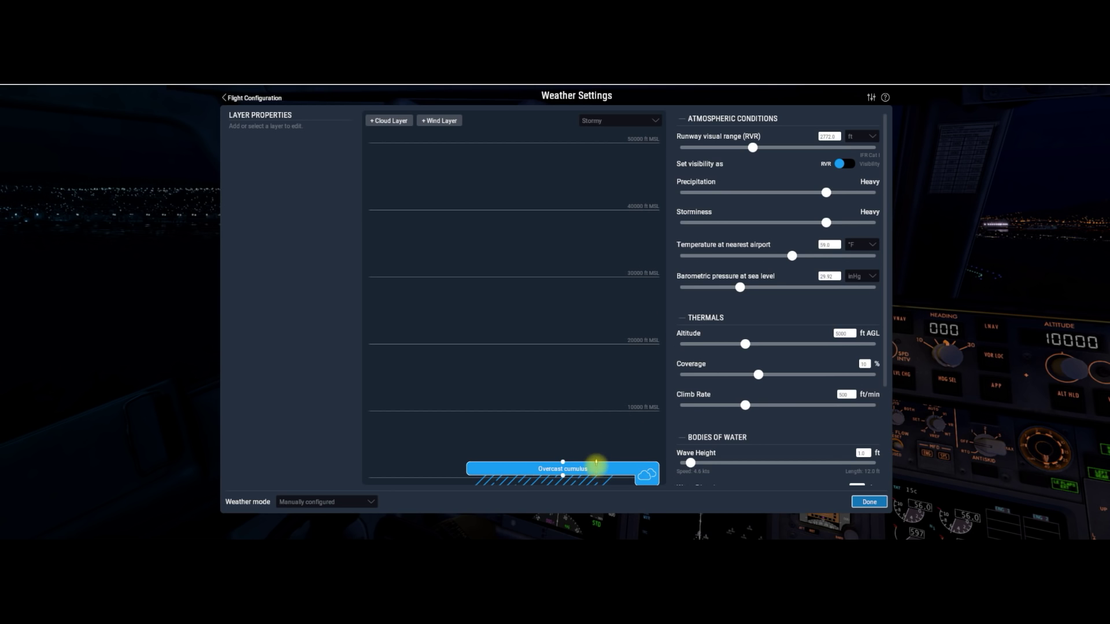
# Step: Delete the Overcast cumulus cloud layer and apply the IFR Cat II preset
pyautogui.click(579, 475)
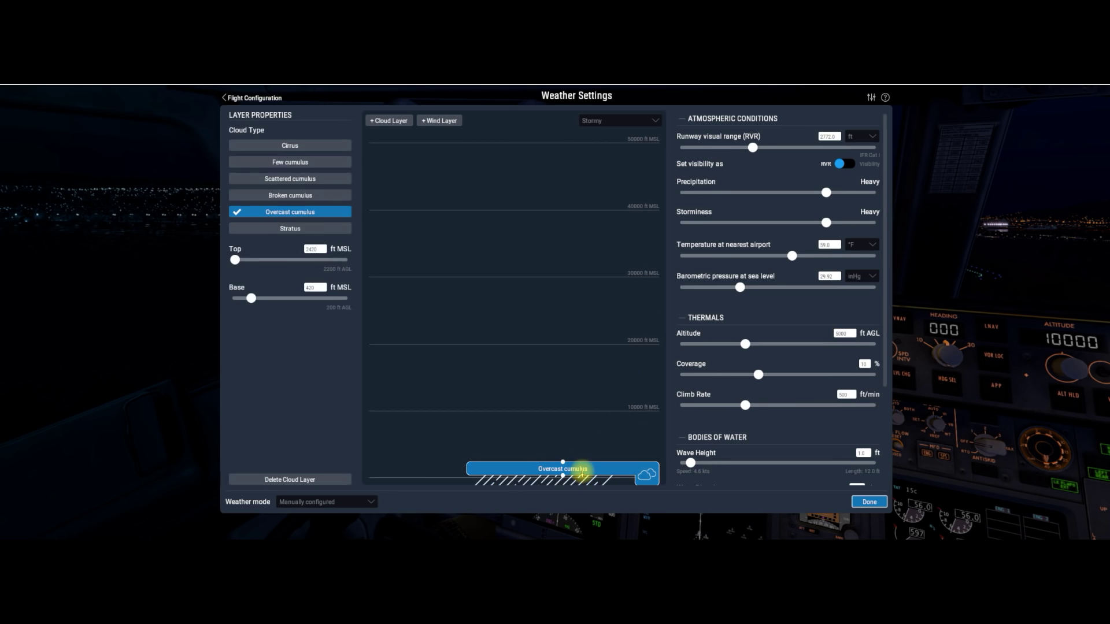
pyautogui.click(315, 480)
pyautogui.click(655, 121)
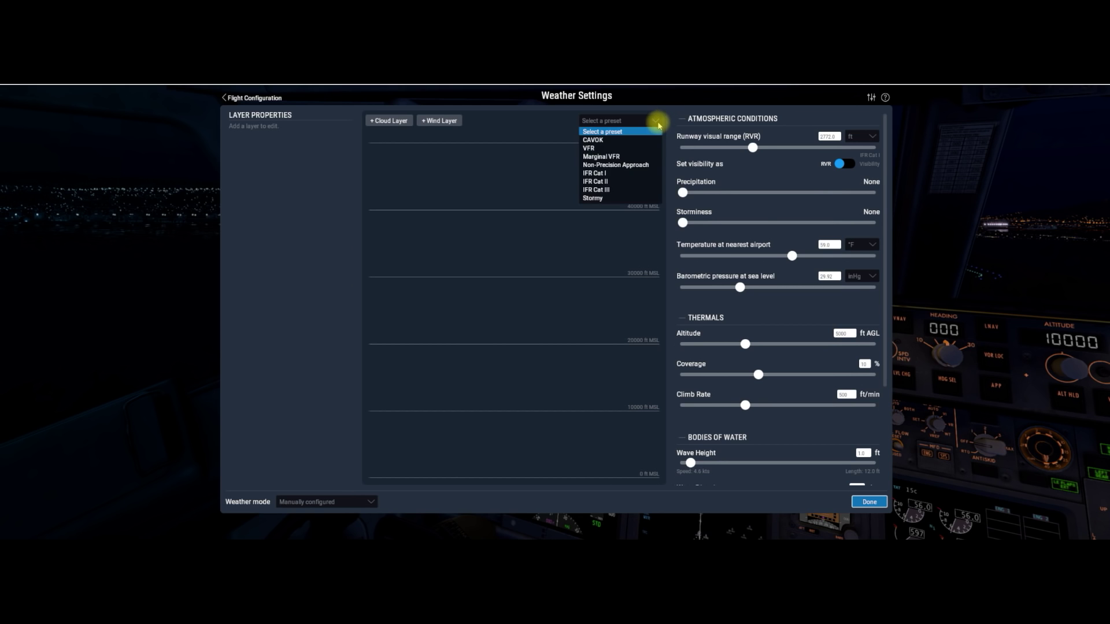
pyautogui.click(606, 183)
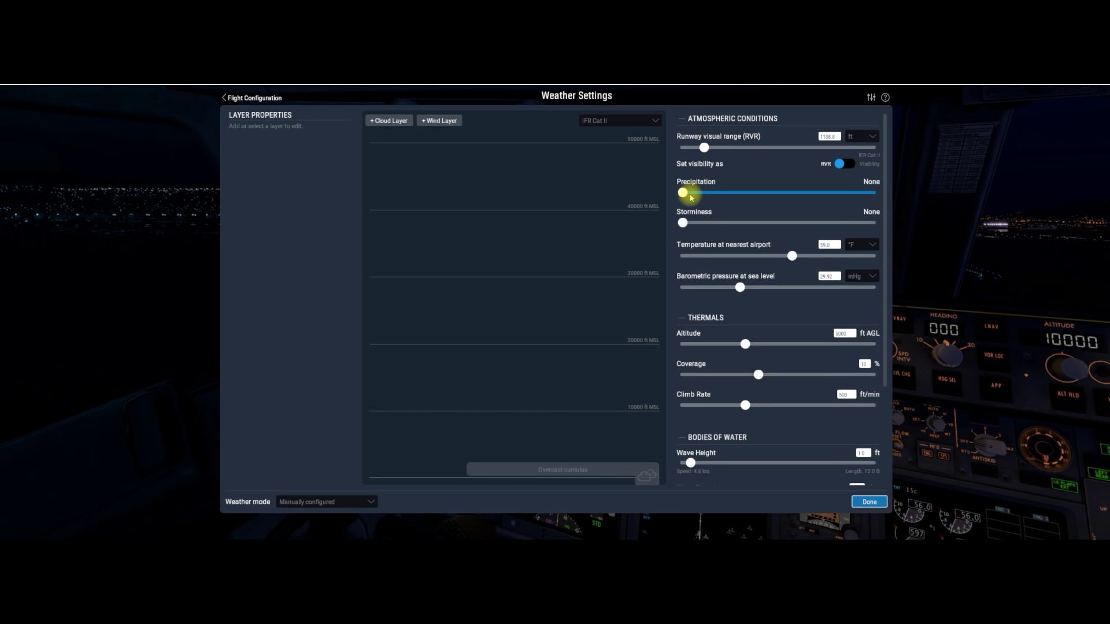
# Step: Raise precipitation, make storminess heavy, and set the runway to uniformly wet
pyautogui.moveTo(684, 192); pyautogui.dragTo(733, 193)
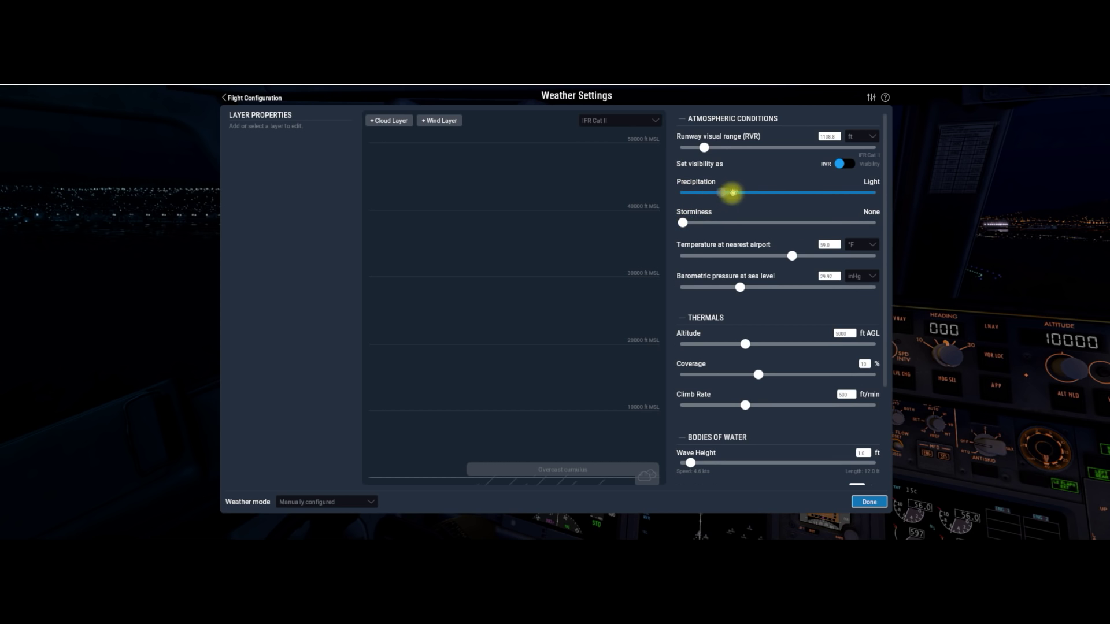
pyautogui.moveTo(689, 223); pyautogui.dragTo(785, 222)
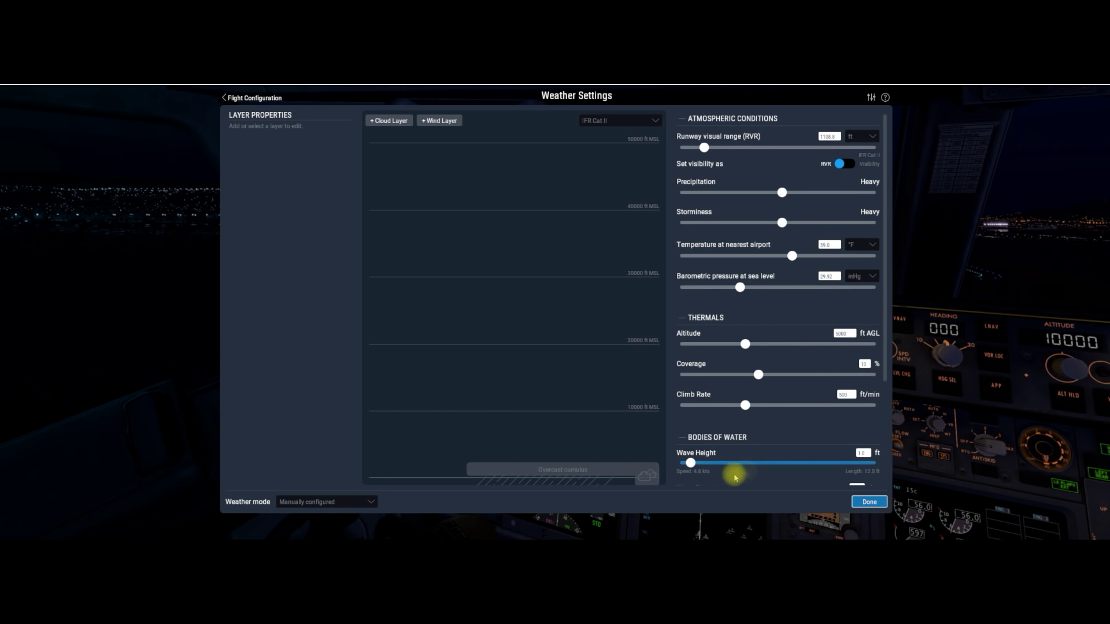
pyautogui.moveTo(885, 353); pyautogui.dragTo(913, 458)
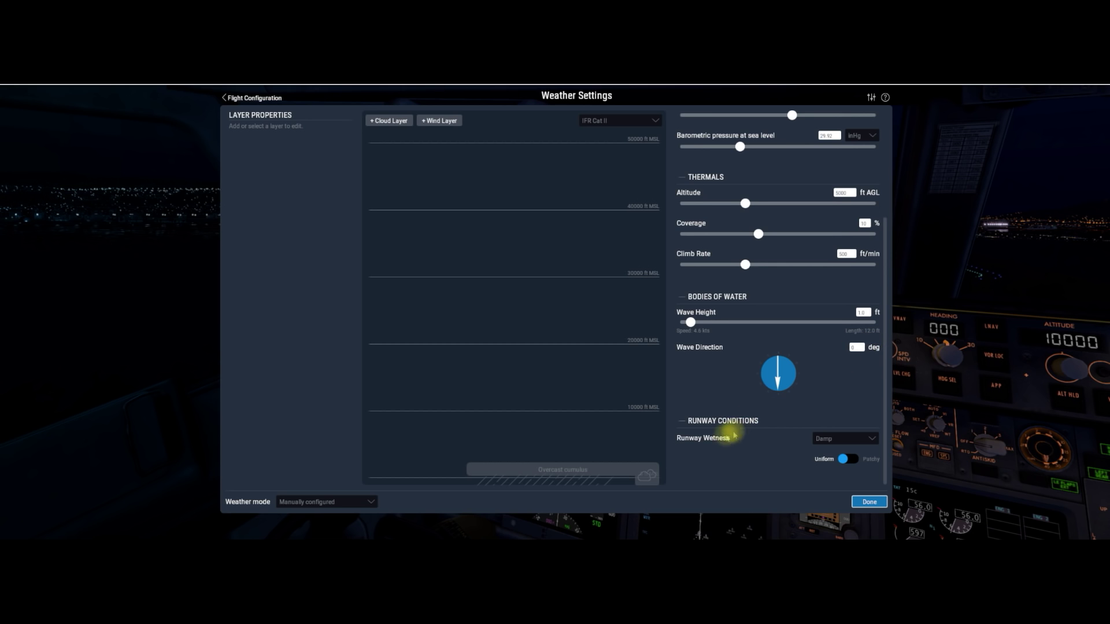
pyautogui.click(873, 440)
pyautogui.click(840, 466)
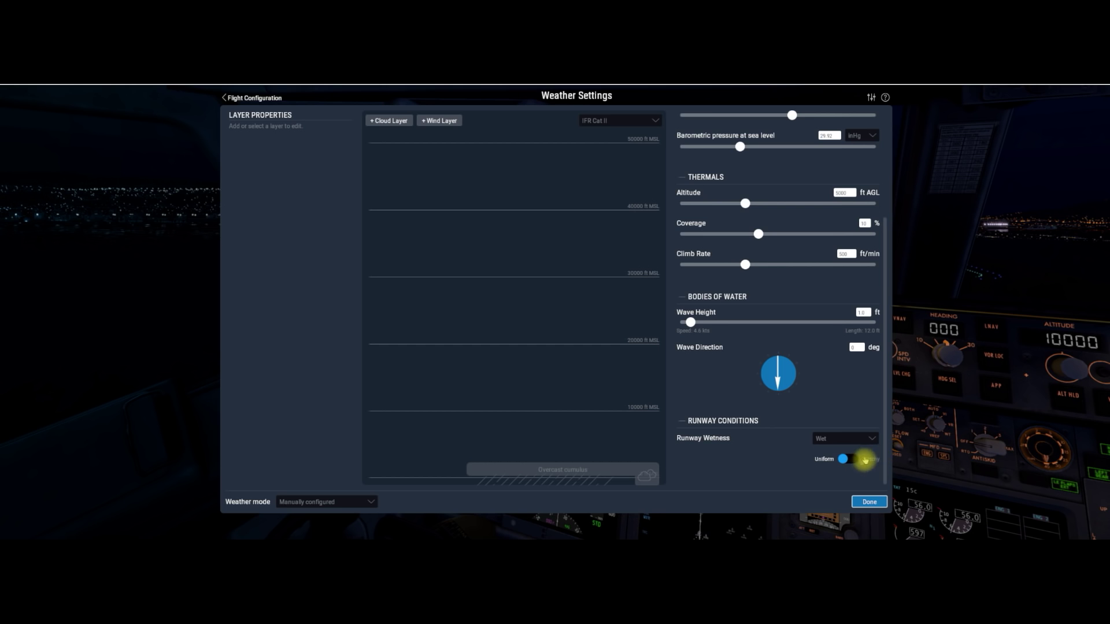
pyautogui.click(854, 462)
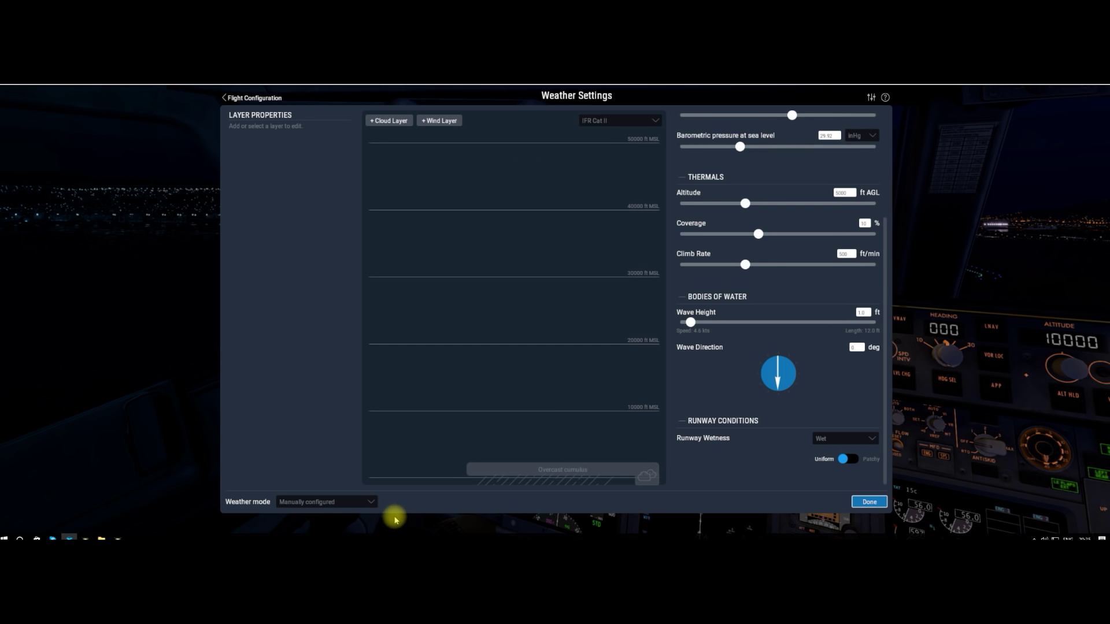
pyautogui.click(370, 502)
# Step: Choose 'Match real world conditions' as the weather mode and confirm with Done
pyautogui.click(351, 514)
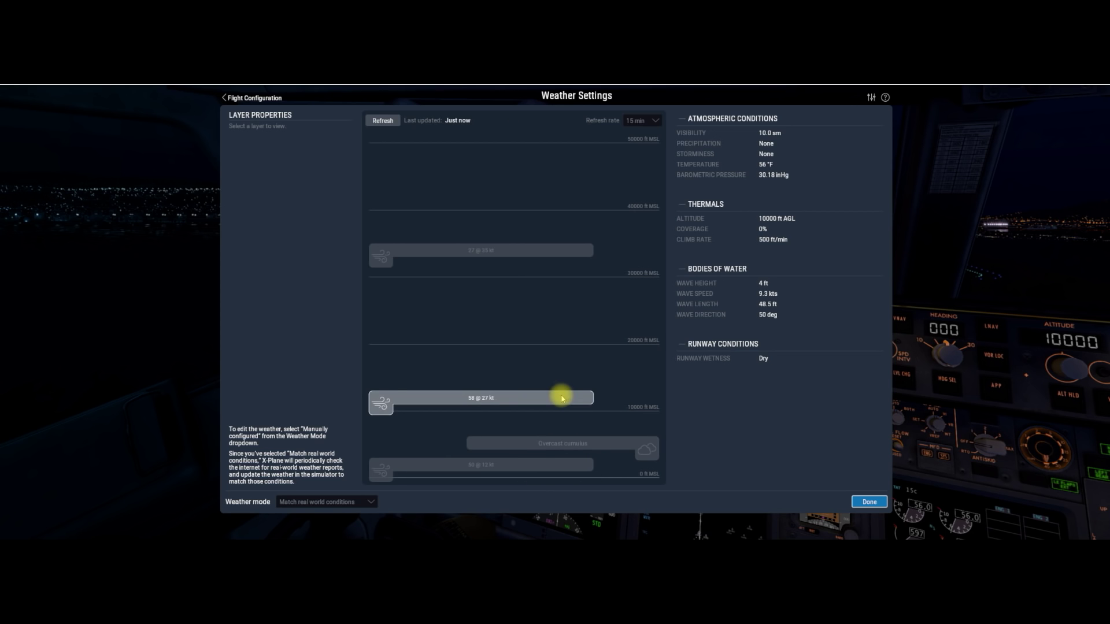
pyautogui.click(869, 502)
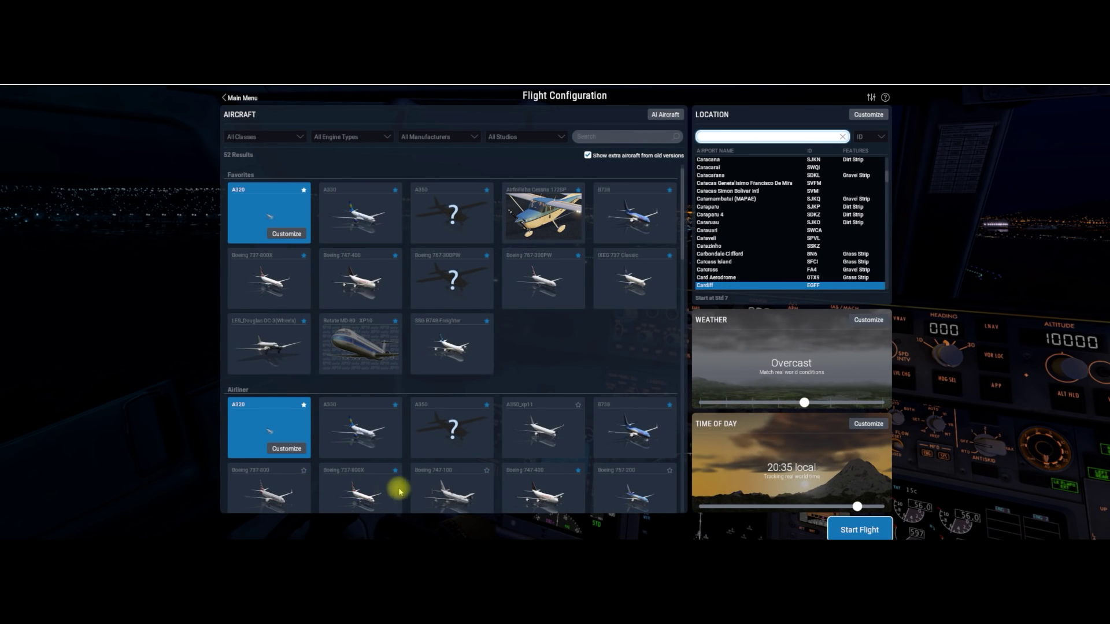
# Step: In the Time of Day settings, keep 'Track real-world date & time' enabled after toggling it
pyautogui.click(869, 424)
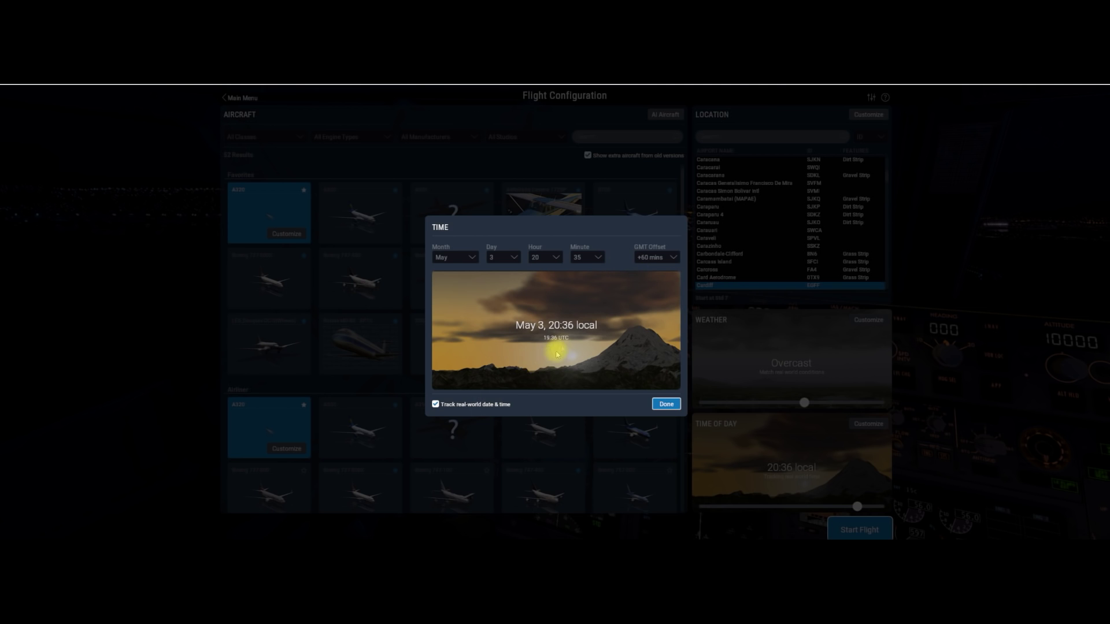
pyautogui.click(435, 405)
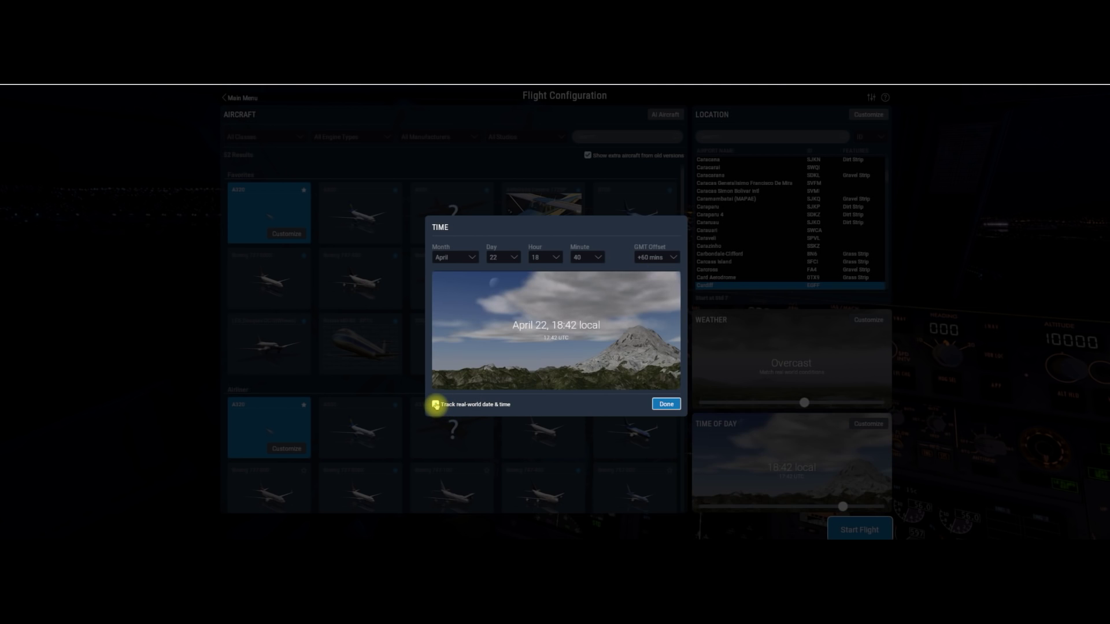
pyautogui.click(436, 404)
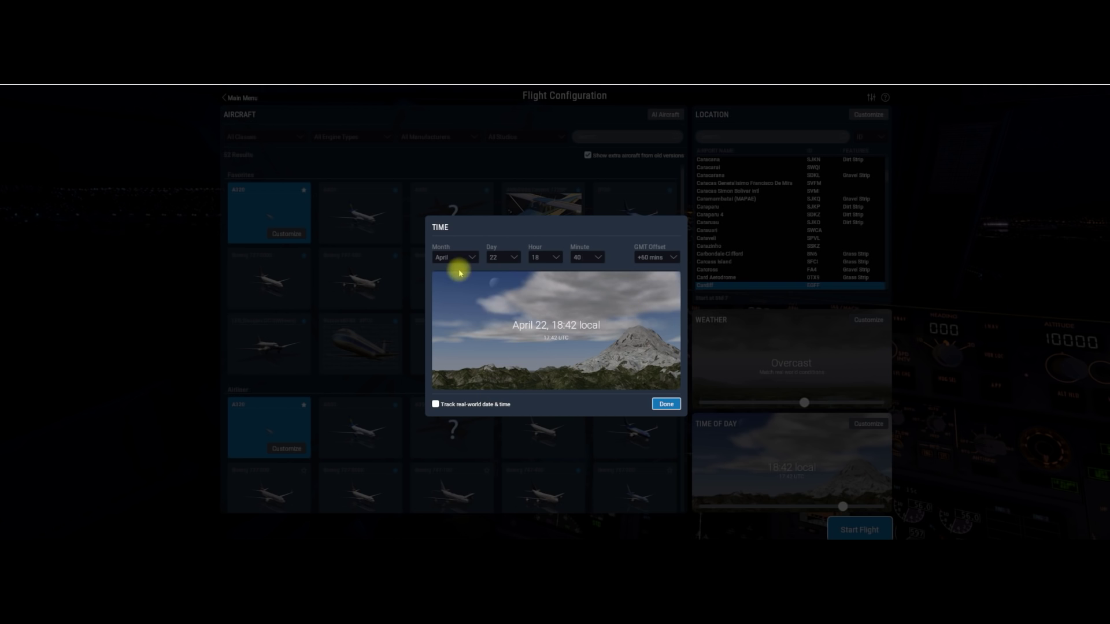
pyautogui.click(436, 404)
# Step: Confirm the time settings and close the Time dialog
pyautogui.click(665, 405)
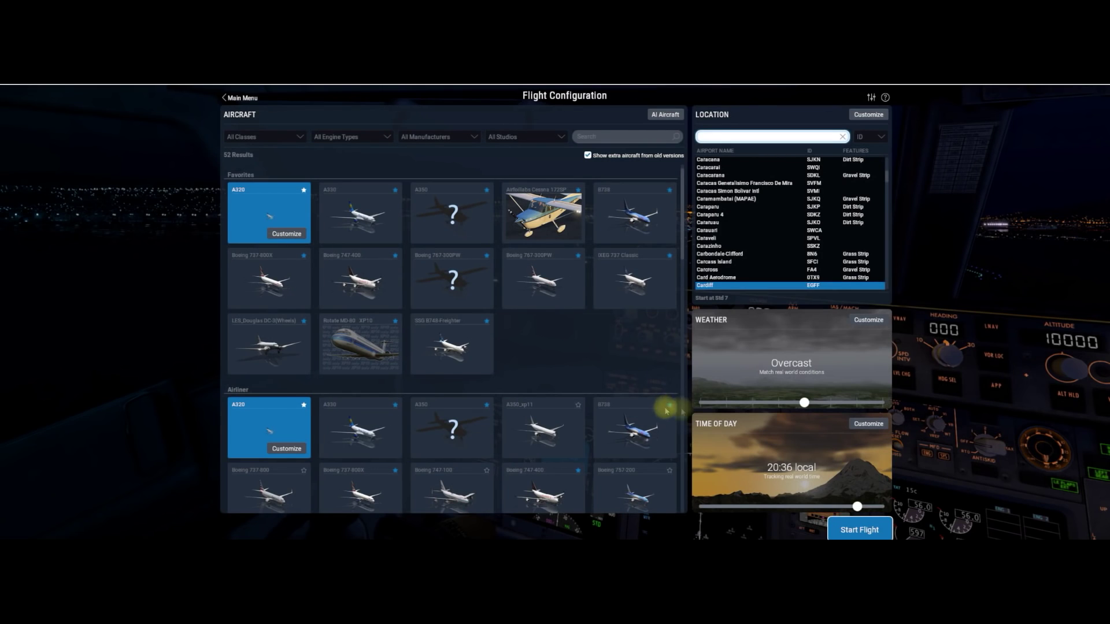